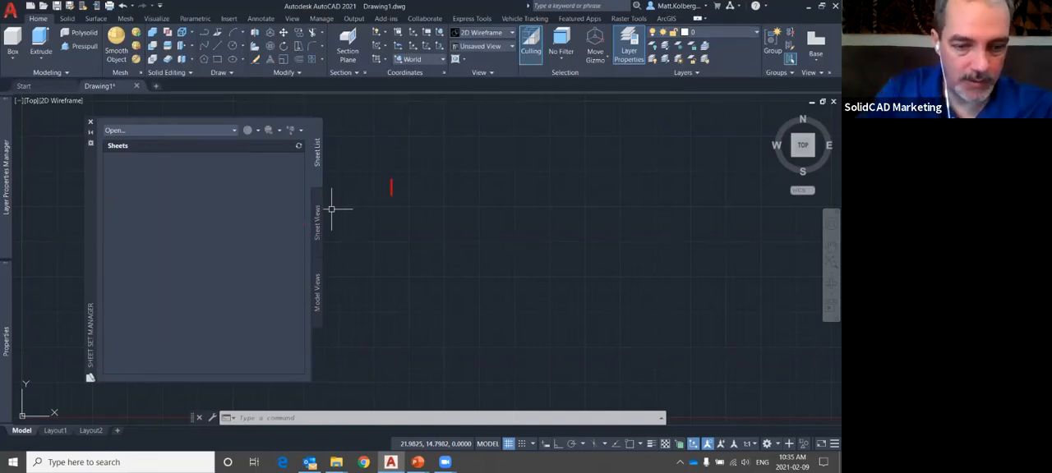
pyautogui.write('SSM')
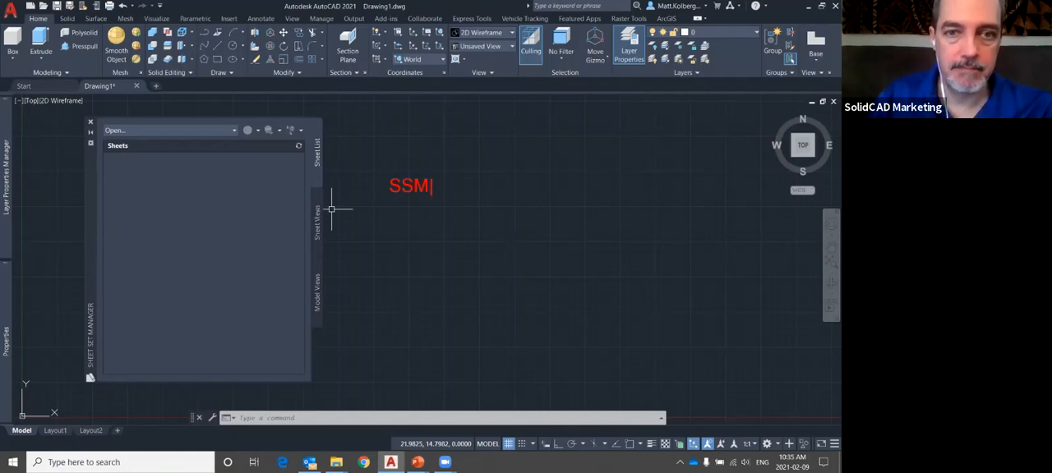
pyautogui.press('Escape')
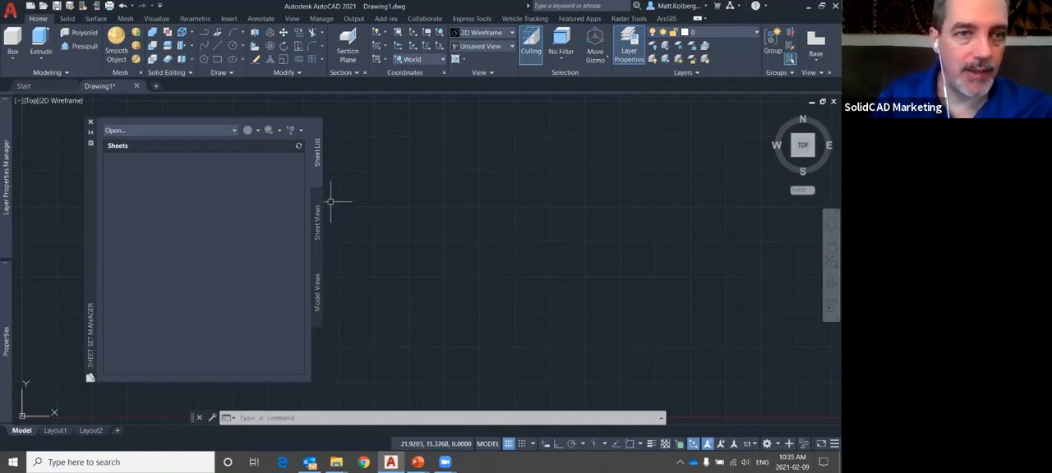
# Open the recent sheet sets civil sample sheet set.dst and start here.dst from the c:\SSM folder
pyautogui.click(169, 130)
pyautogui.moveTo(115, 142)
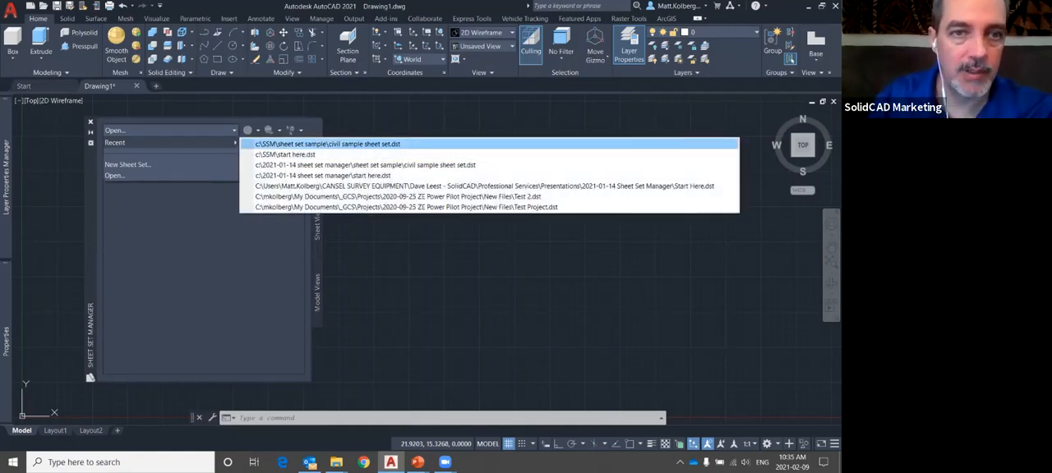
pyautogui.click(328, 144)
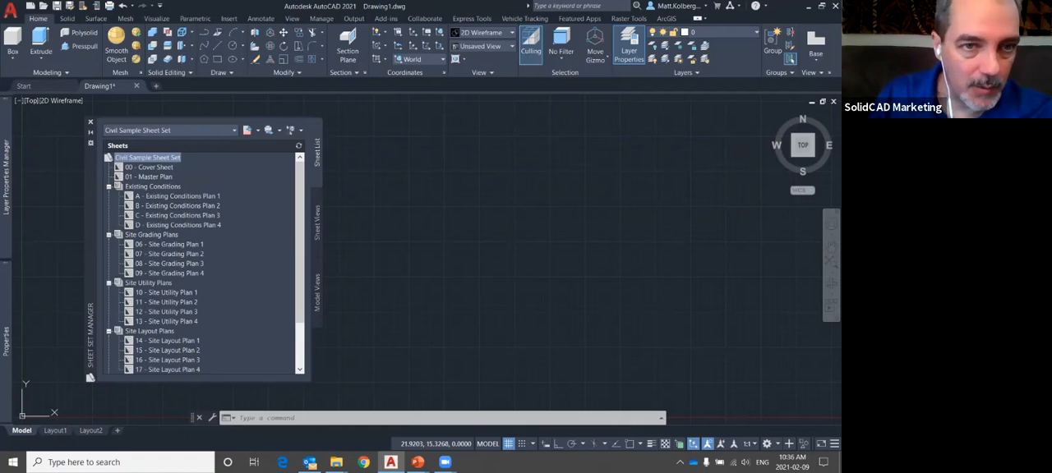
pyautogui.click(170, 130)
pyautogui.moveTo(170, 165)
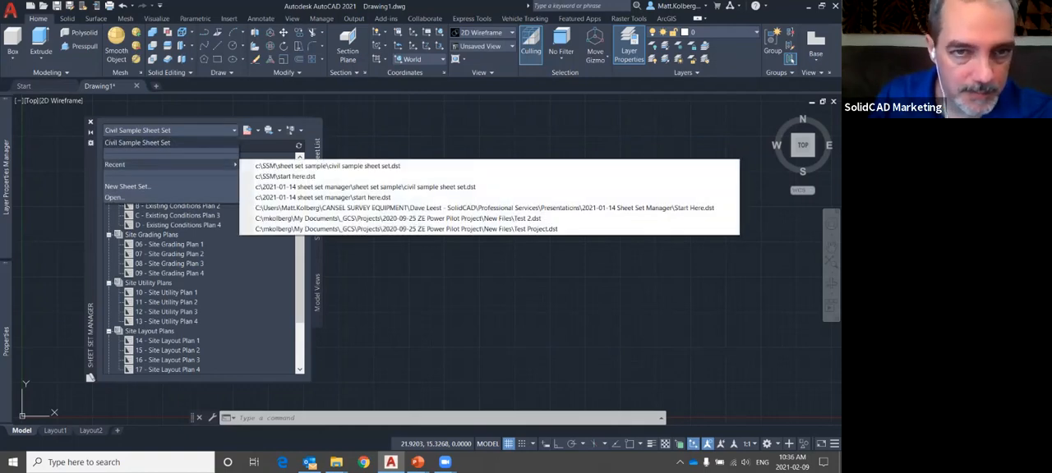
pyautogui.click(285, 176)
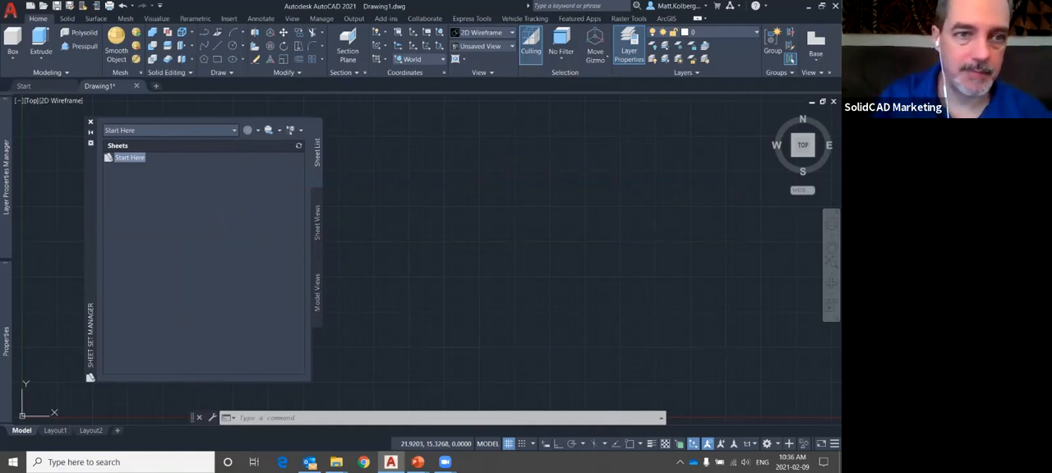
# Examine the Start Here sheet set's properties, including its name, description, model view and project number
pyautogui.rightClick(134, 157)
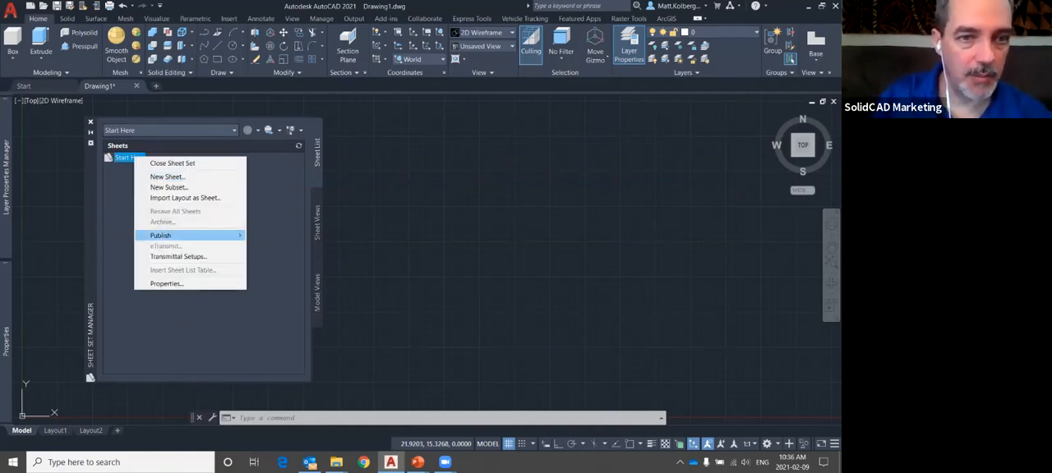
pyautogui.moveTo(189, 236)
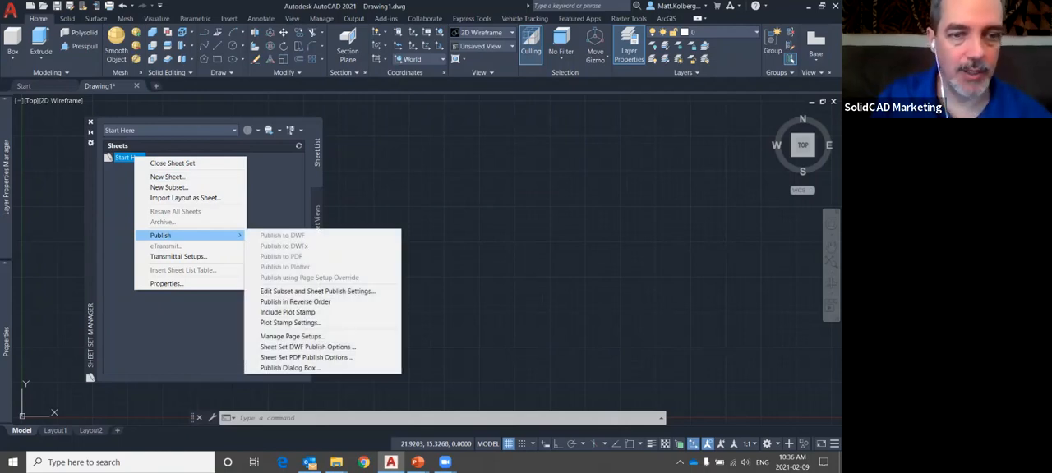
pyautogui.click(166, 283)
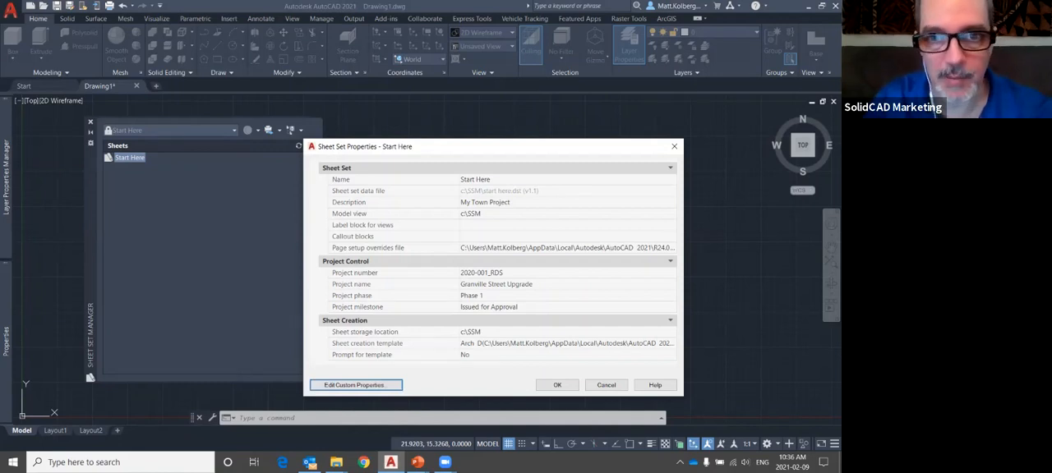
pyautogui.click(493, 179)
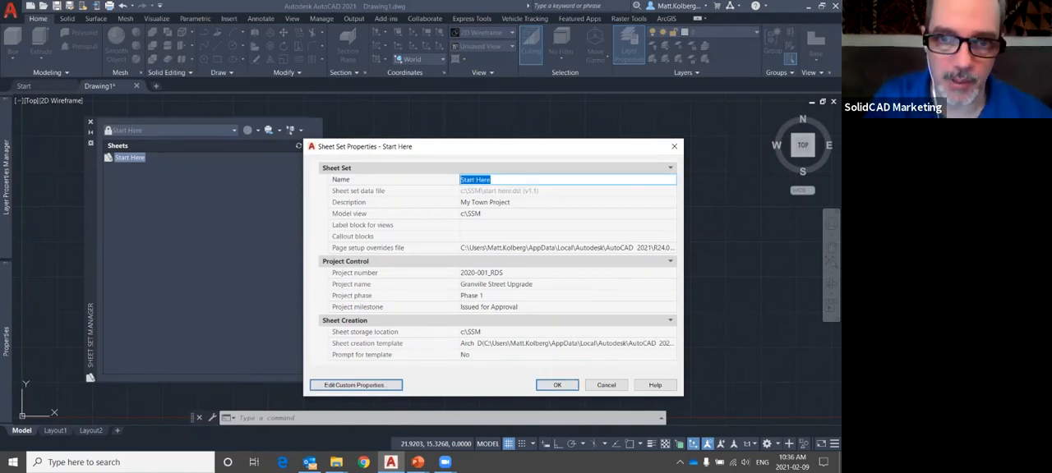
pyautogui.click(493, 202)
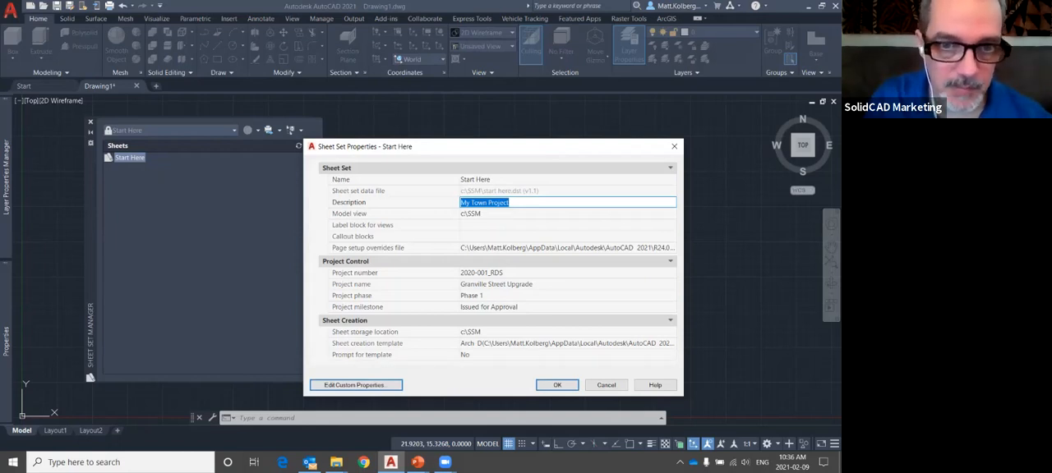
pyautogui.click(493, 214)
pyautogui.click(493, 273)
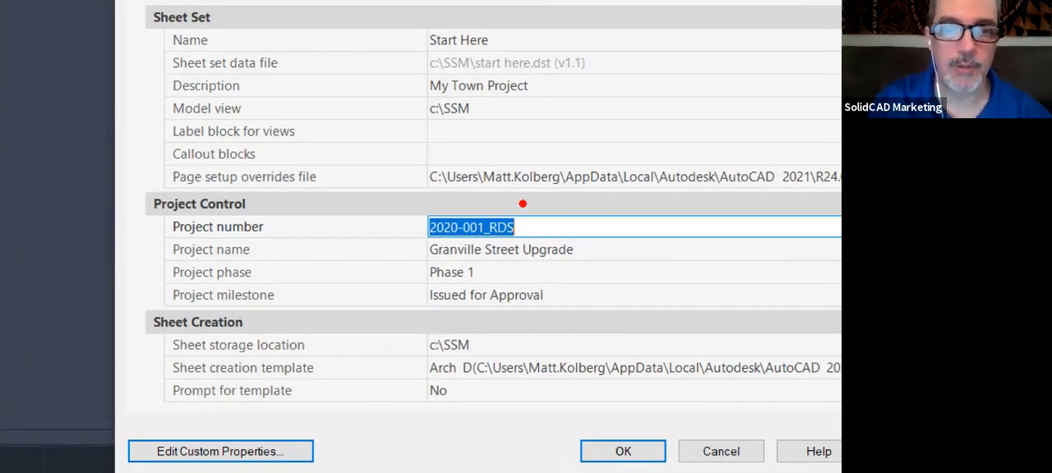
pyautogui.moveTo(509, 188)
pyautogui.mouseDown()
pyautogui.moveTo(344, 280)
pyautogui.moveTo(695, 215)
pyautogui.moveTo(501, 151)
pyautogui.mouseUp()
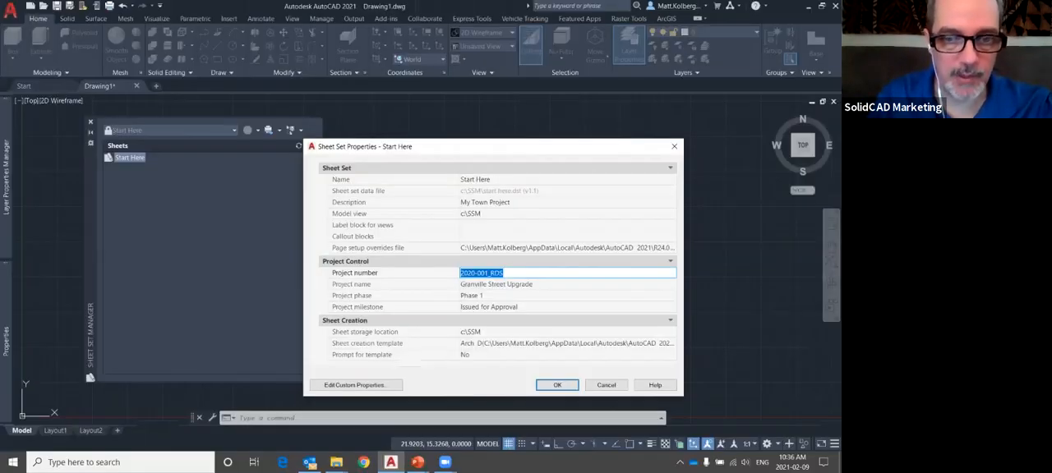
# View the sheet set's custom properties and close the properties without making changes
pyautogui.click(356, 386)
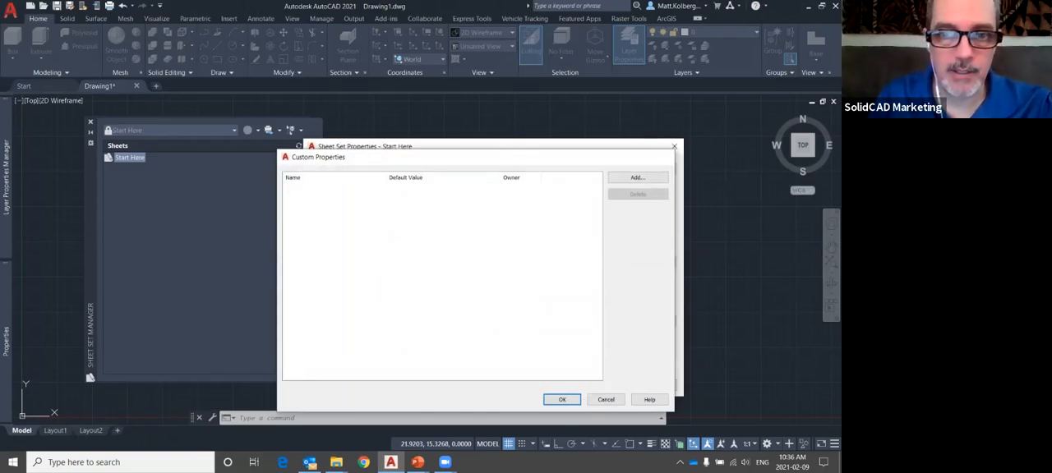
pyautogui.press('Escape')
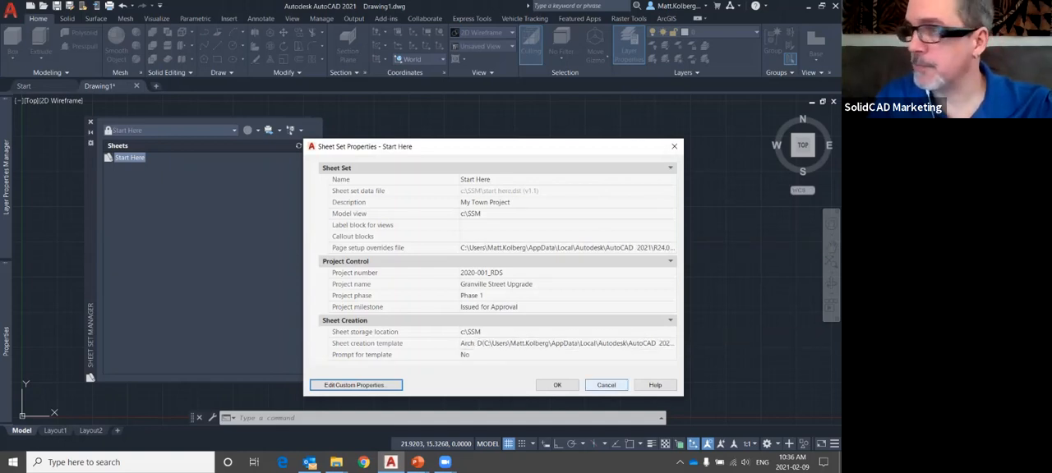
pyautogui.click(606, 384)
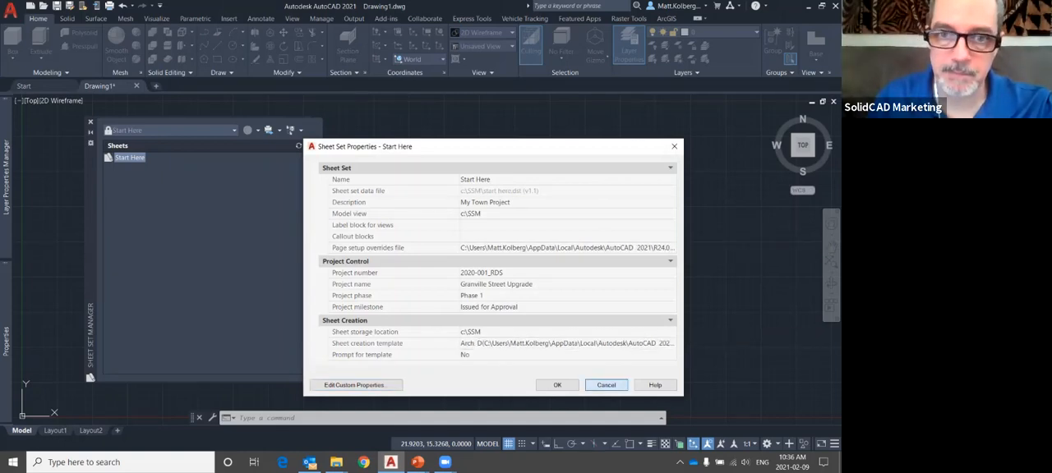
# Switch to the PowerPoint slide show, view the Managing Sheets slide, and return to AutoCAD
pyautogui.hotkey('alt', 'Tab')
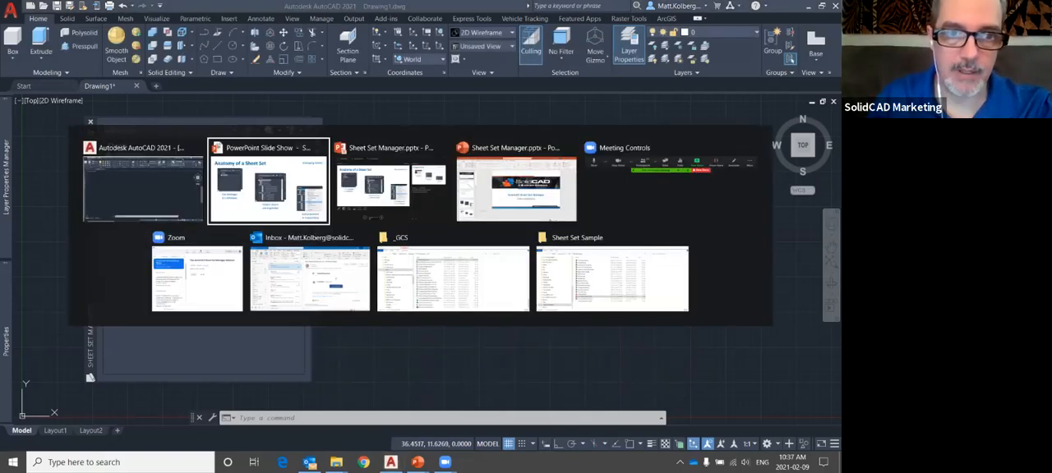
pyautogui.press('Right')
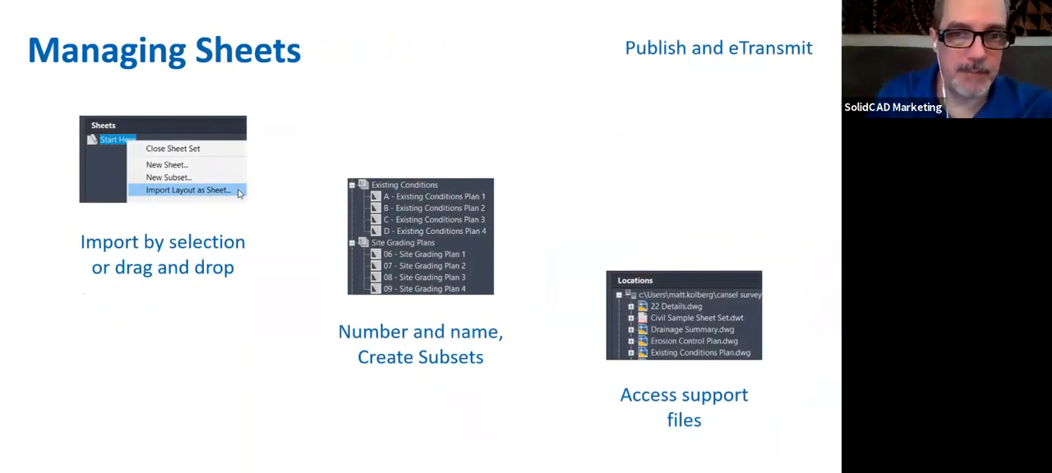
pyautogui.hotkey('alt', 'Tab')
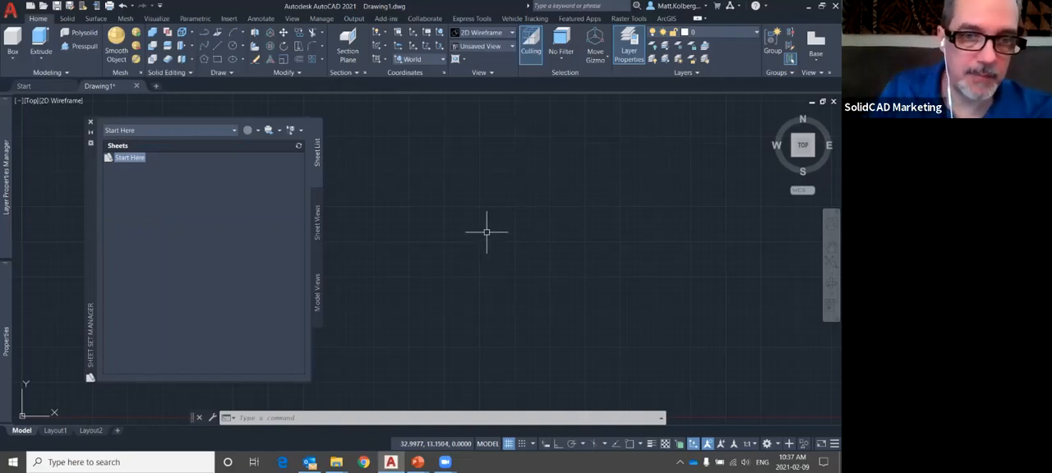
# Save the current drawing as NEW SHEET in the Sheet Set Sample folder
pyautogui.hotkey('ctrl', 'shift', 's')
pyautogui.press('Return')
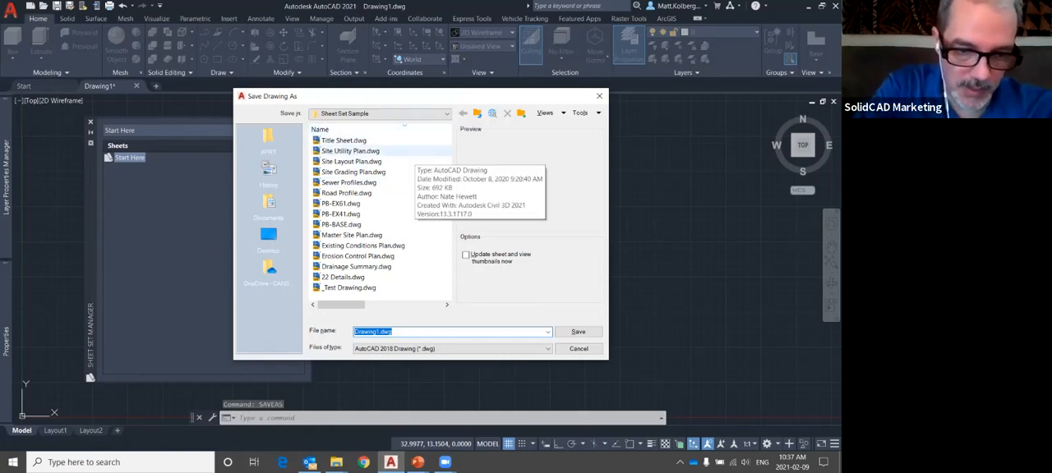
pyautogui.write('NEW SHEET')
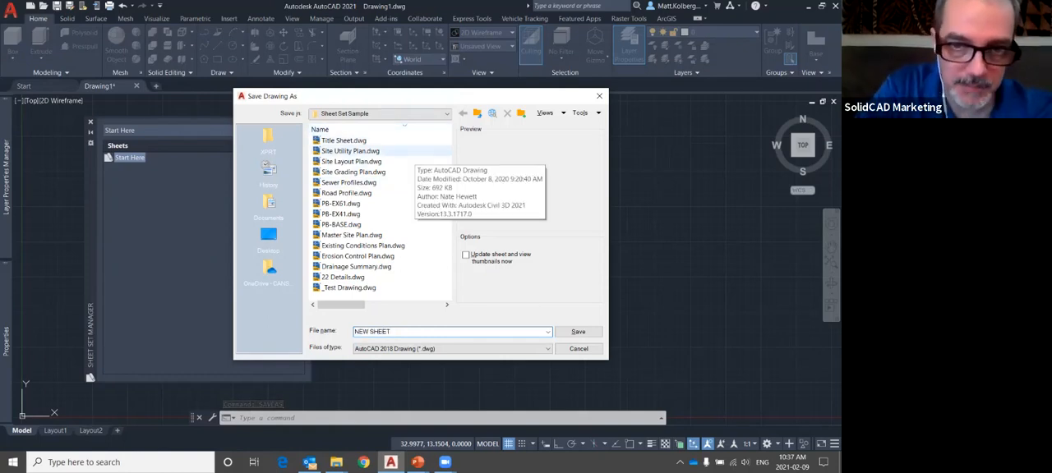
pyautogui.press('Return')
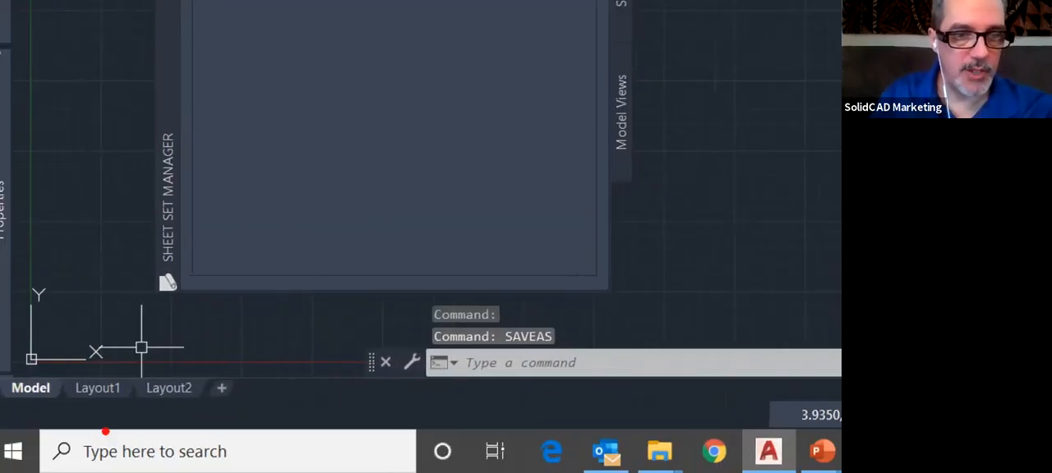
# Rename the drawing's first layout, Layout1, as Plan View
pyautogui.moveTo(173, 333)
pyautogui.mouseDown()
pyautogui.moveTo(31, 359)
pyautogui.moveTo(185, 330)
pyautogui.mouseUp()
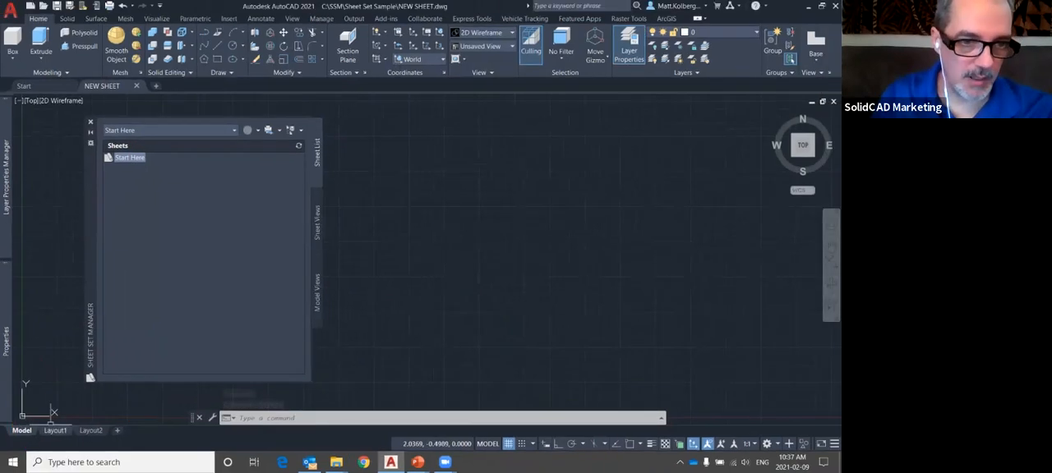
pyautogui.click(97, 388)
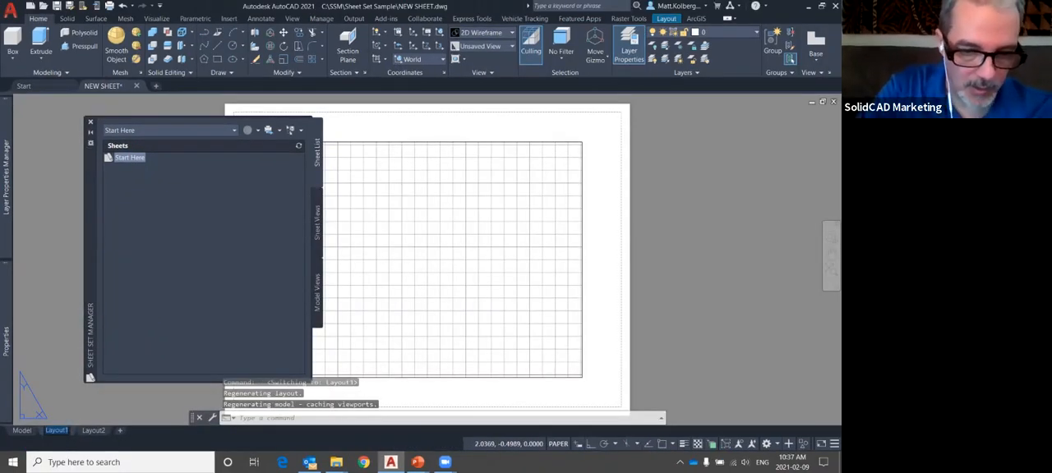
pyautogui.write('p')
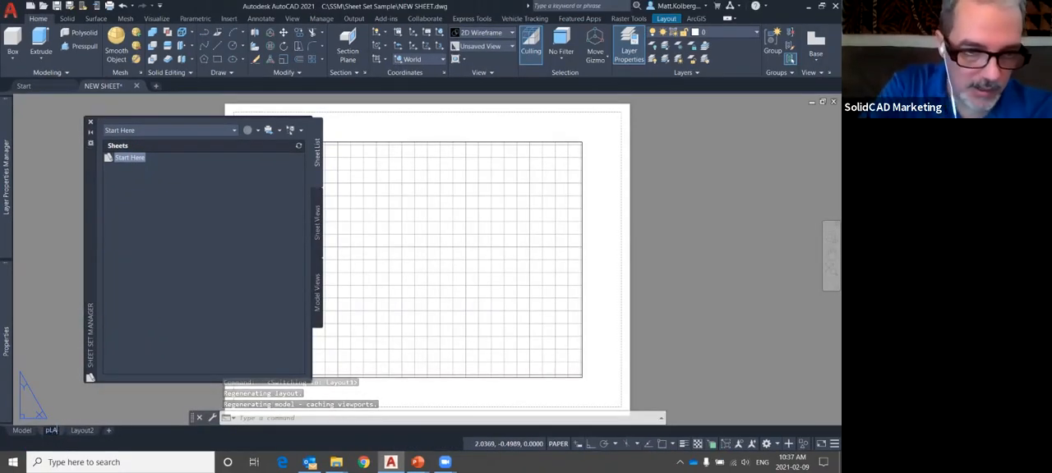
pyautogui.write('lan V')
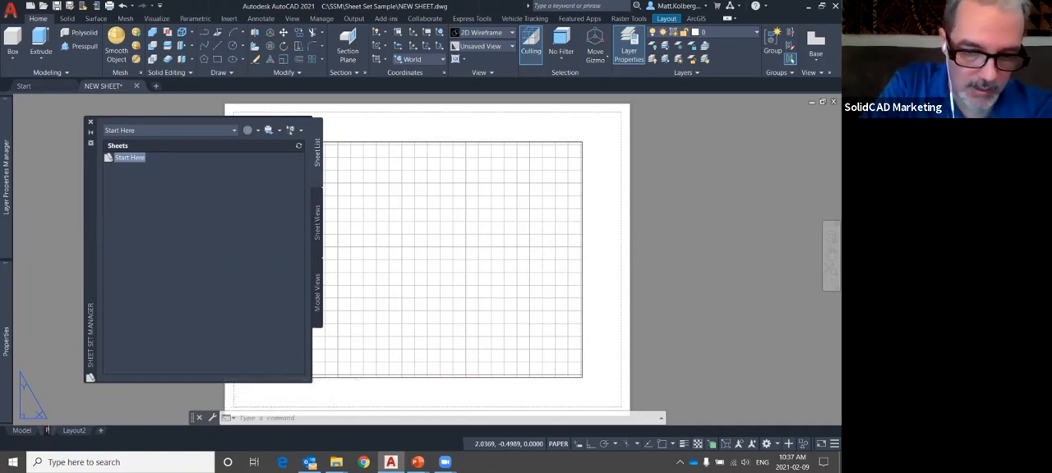
pyautogui.write('iew')
pyautogui.press('Return')
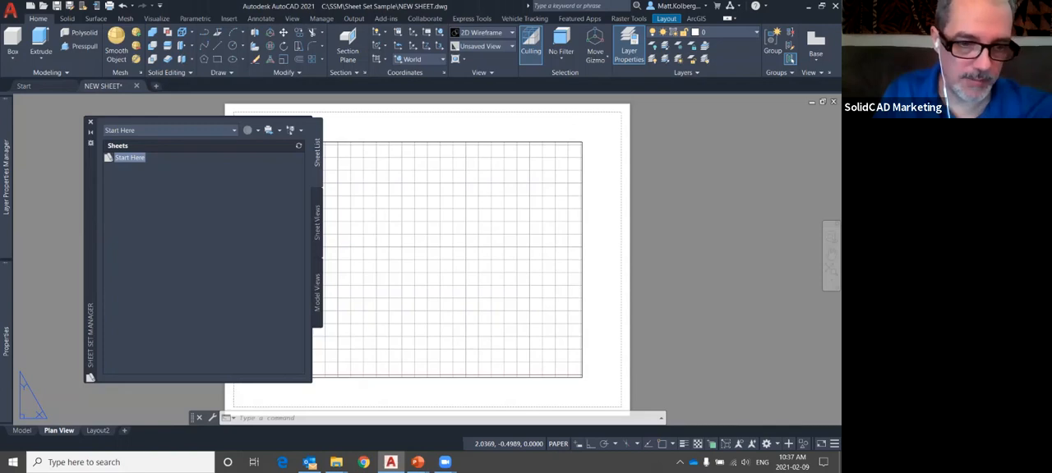
# Save the drawing and import its Plan View layout into the Start Here sheet set with the file name as title prefix
pyautogui.click(137, 396)
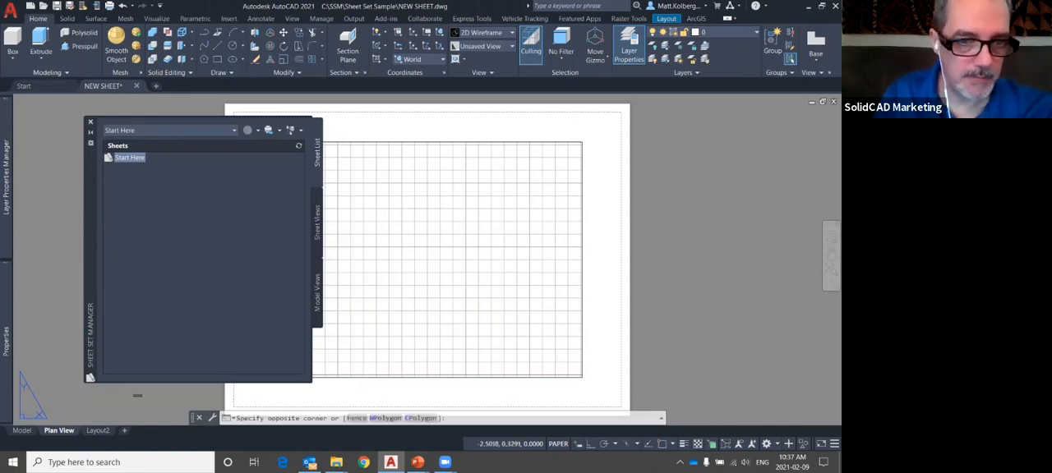
pyautogui.hotkey('ctrl', 's')
pyautogui.press('Escape')
pyautogui.press('Escape')
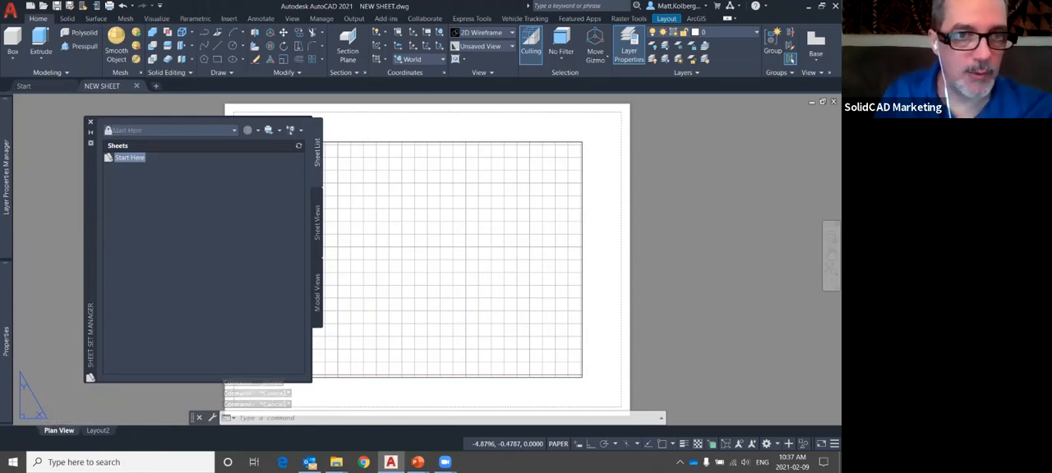
pyautogui.moveTo(59, 430); pyautogui.dragTo(181, 246)
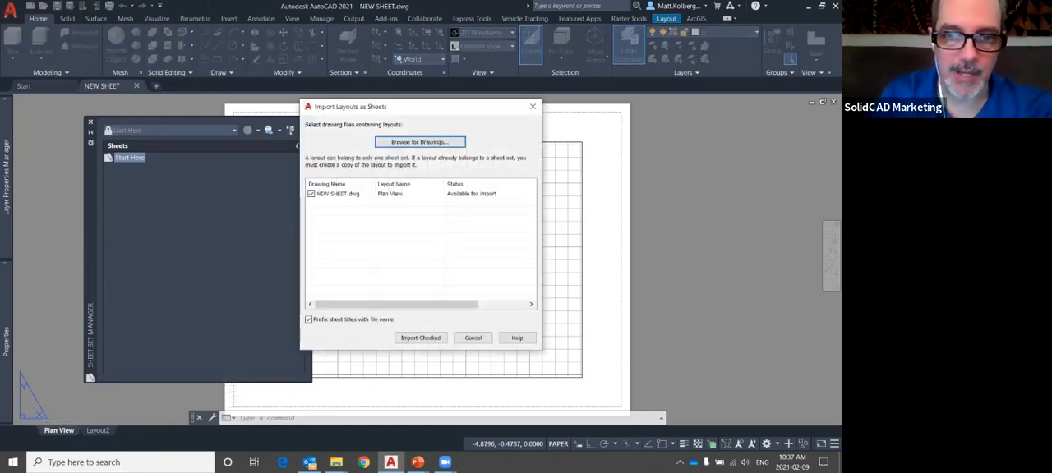
pyautogui.click(421, 338)
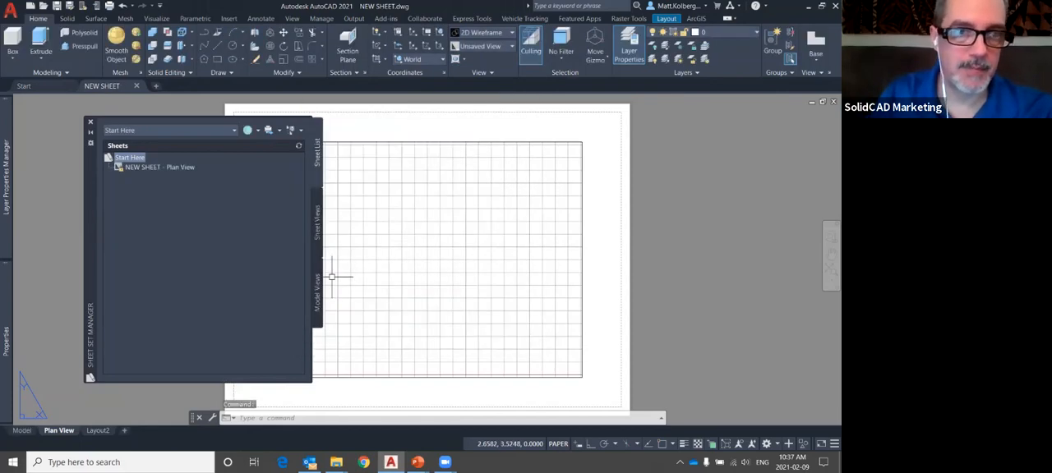
pyautogui.hotkey('ctrl', '1')
pyautogui.click(143, 176)
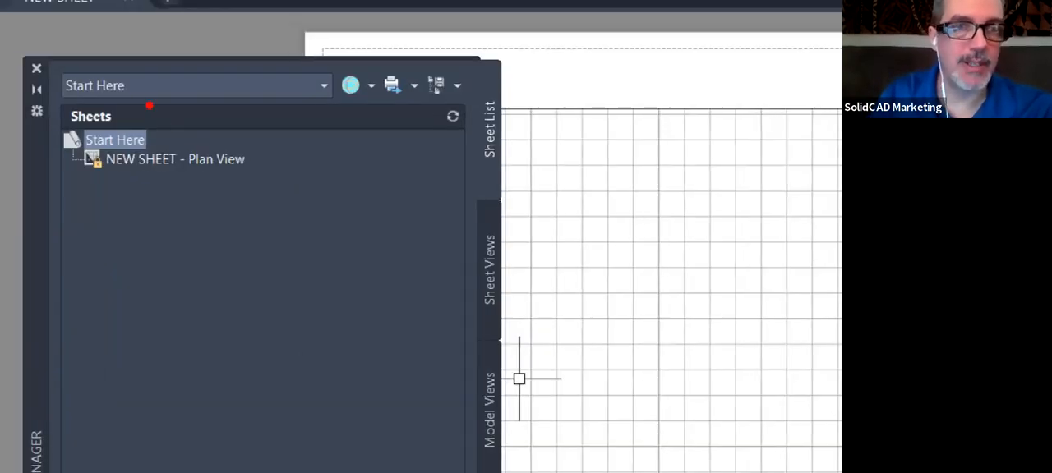
pyautogui.moveTo(148, 105)
pyautogui.mouseDown()
pyautogui.moveTo(296, 214)
pyautogui.moveTo(109, 70)
pyautogui.mouseUp()
pyautogui.press('Escape')
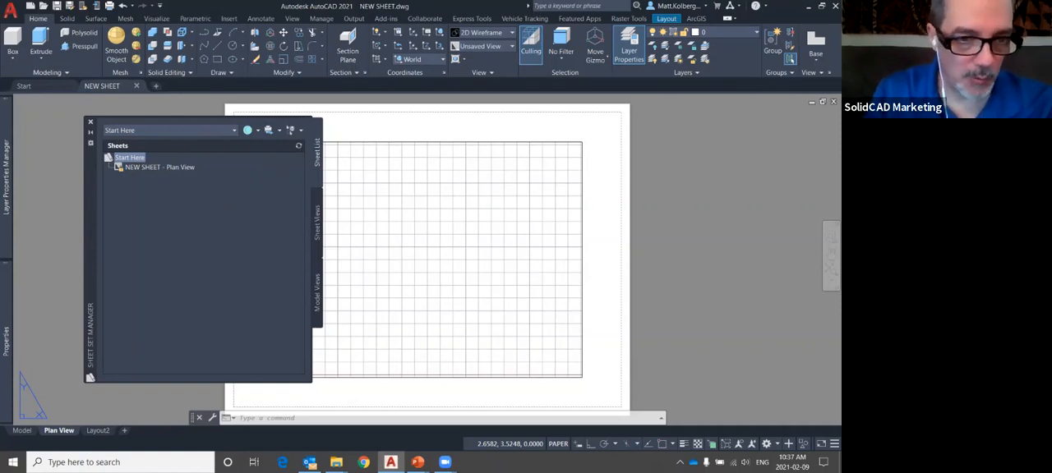
pyautogui.moveTo(67, 401)
pyautogui.mouseDown()
pyautogui.moveTo(91, 472)
pyautogui.moveTo(27, 385)
pyautogui.mouseUp()
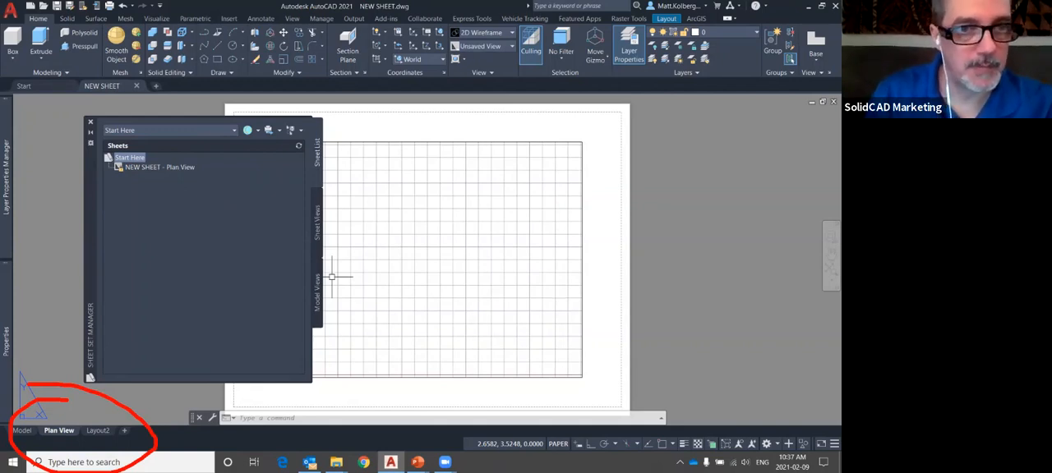
pyautogui.press('Escape')
# Select the imported NEW SHEET - Plan View sheet in the Start Here sheet set
pyautogui.click(161, 168)
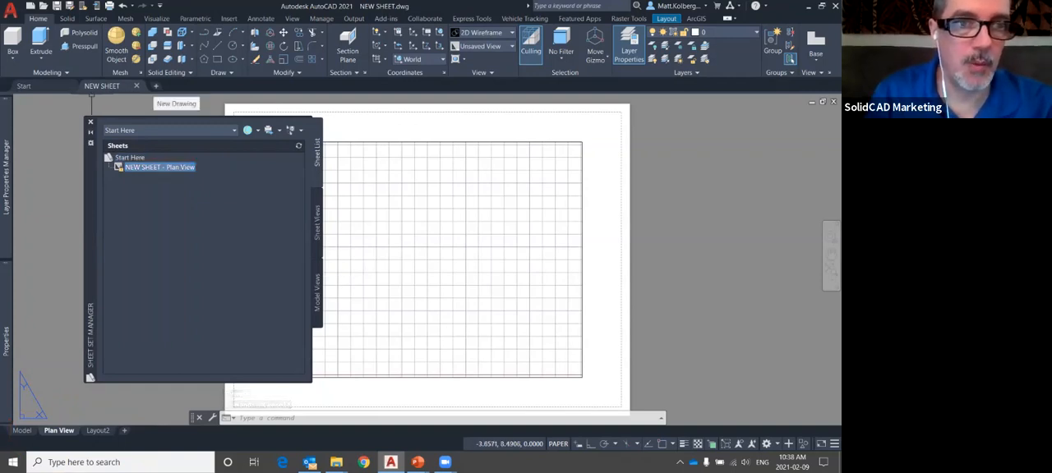
# Start a new drawing and open the recently used civil sample sheet set.dst from c:\SSM\sheet set sample
pyautogui.click(156, 86)
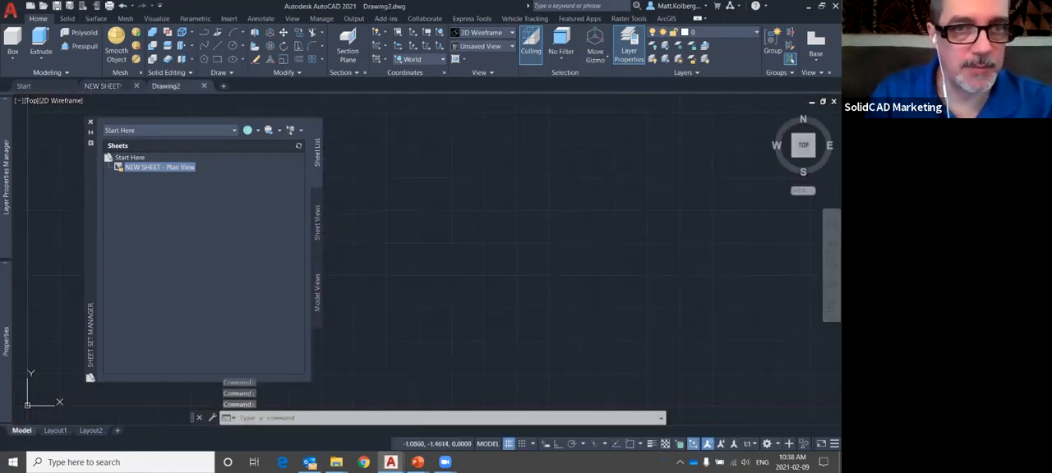
pyautogui.click(170, 131)
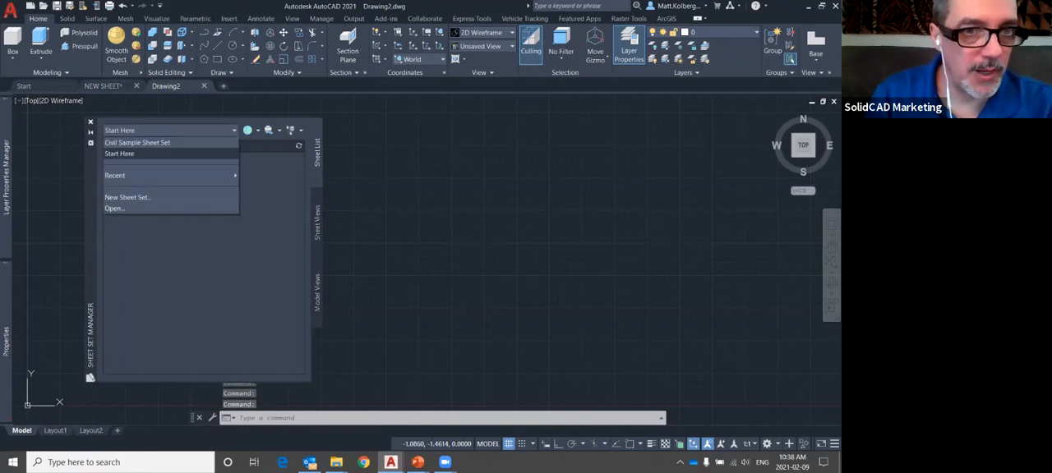
pyautogui.click(170, 131)
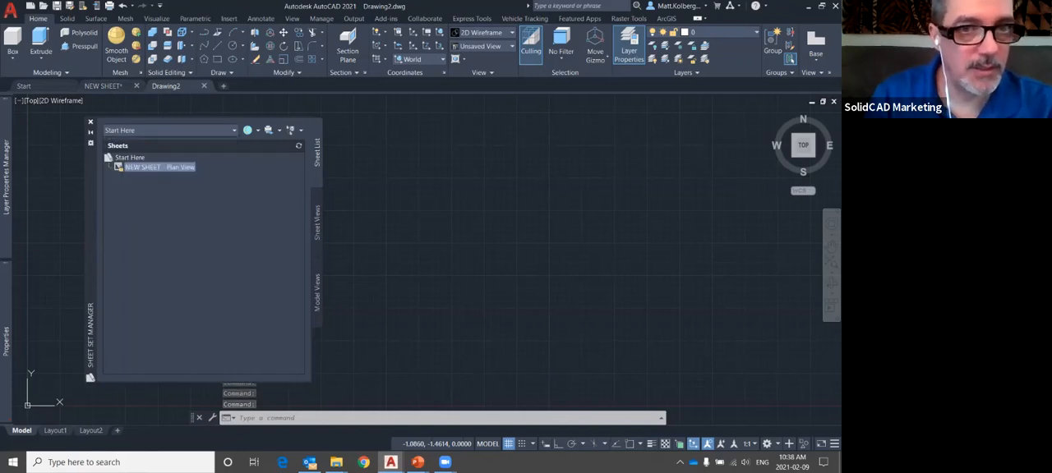
pyautogui.click(170, 131)
pyautogui.moveTo(170, 176)
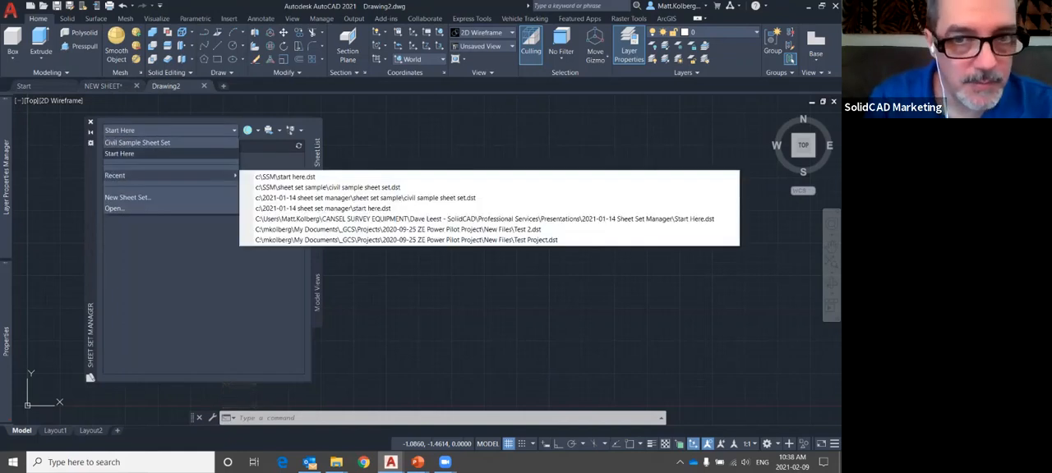
pyautogui.click(328, 187)
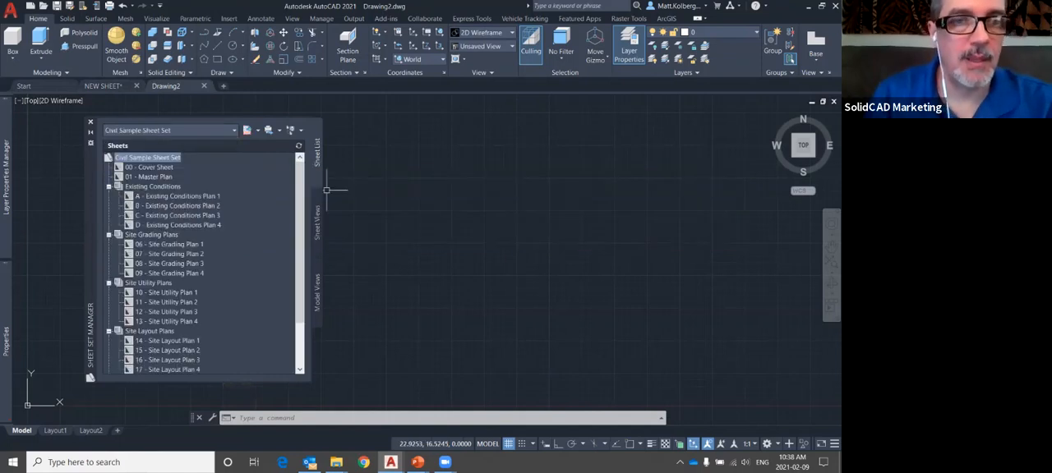
pyautogui.moveTo(170, 167)
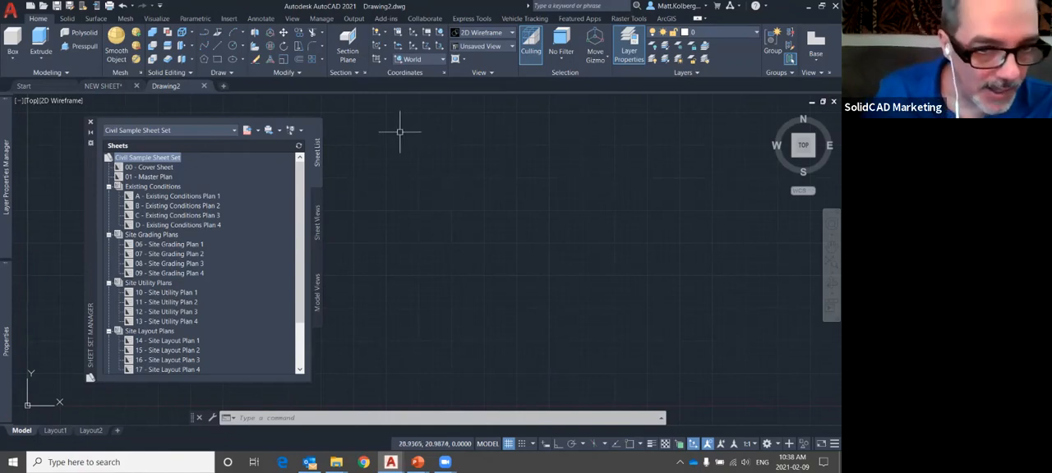
pyautogui.moveTo(174, 349); pyautogui.dragTo(169, 351)
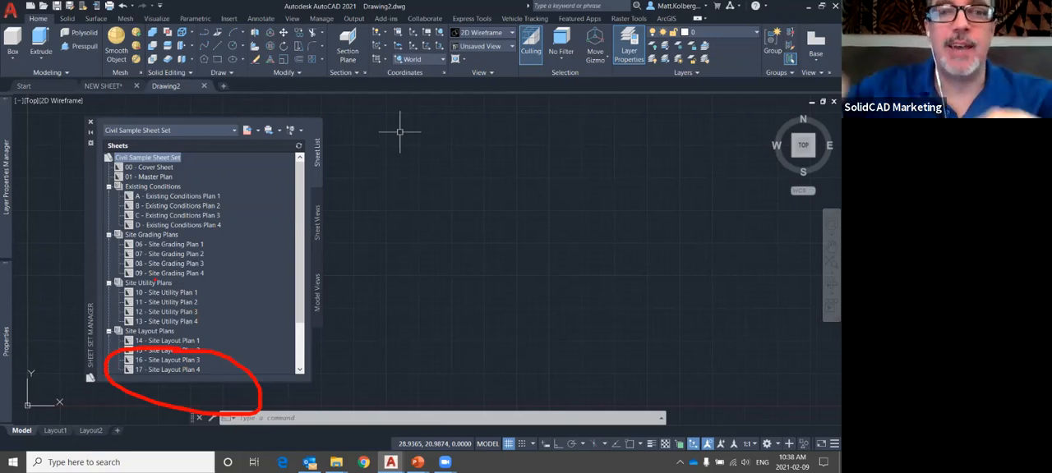
pyautogui.press('Escape')
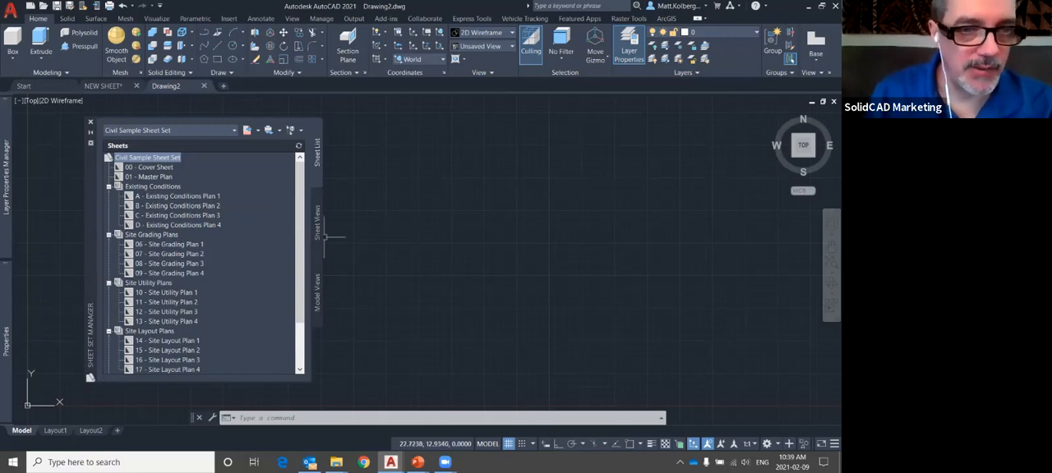
# Open the 17 - Site Layout Plan 4 sheet from the Site Layout Plans subset
pyautogui.click(170, 274)
pyautogui.scroll(-2, 169, 274)
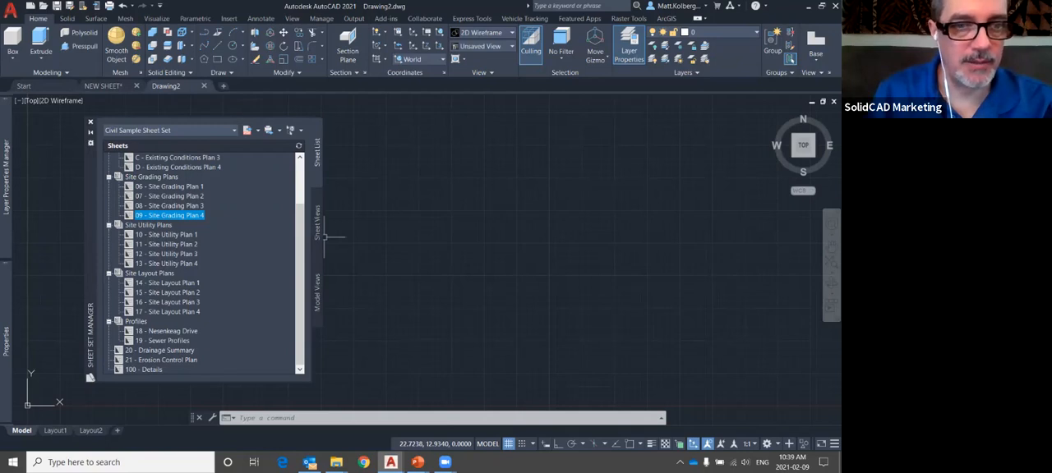
pyautogui.click(167, 313)
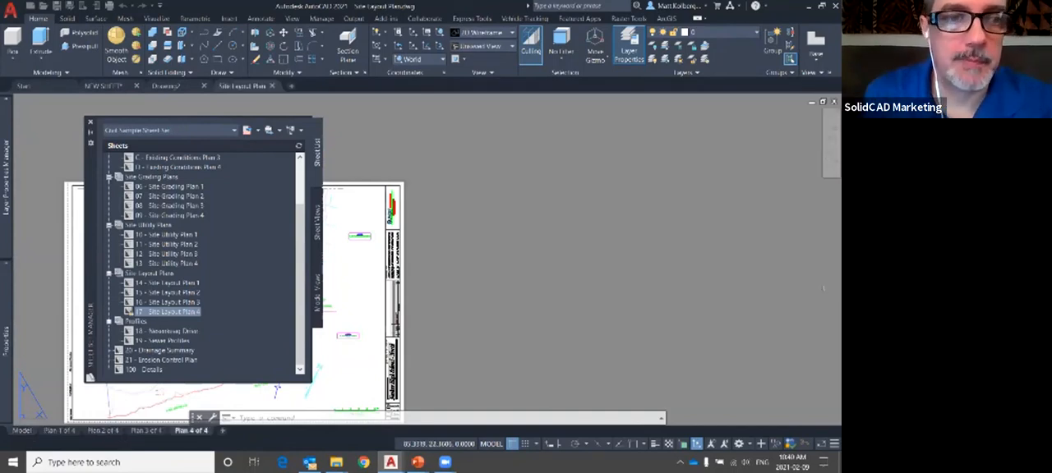
# Examine the support drawings in the sheet set sample location among the sheet set's model views
pyautogui.moveTo(226, 205)
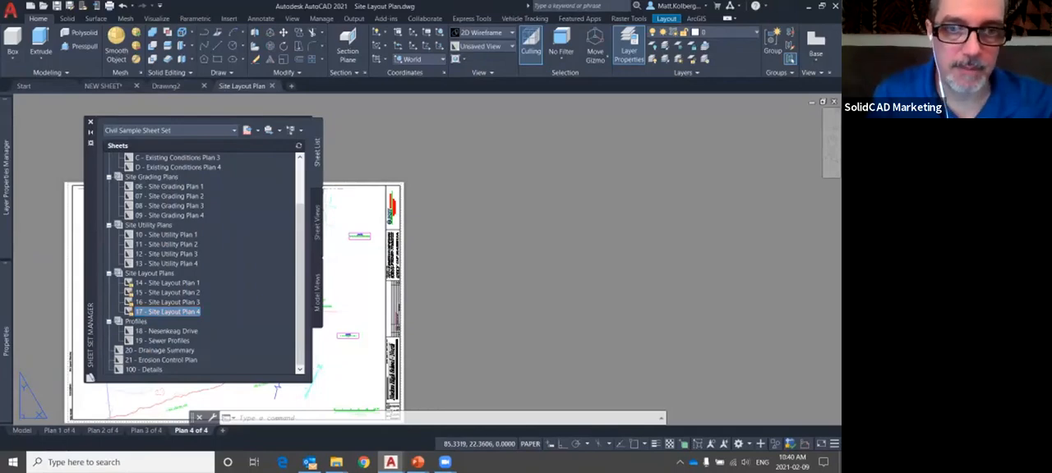
pyautogui.click(319, 292)
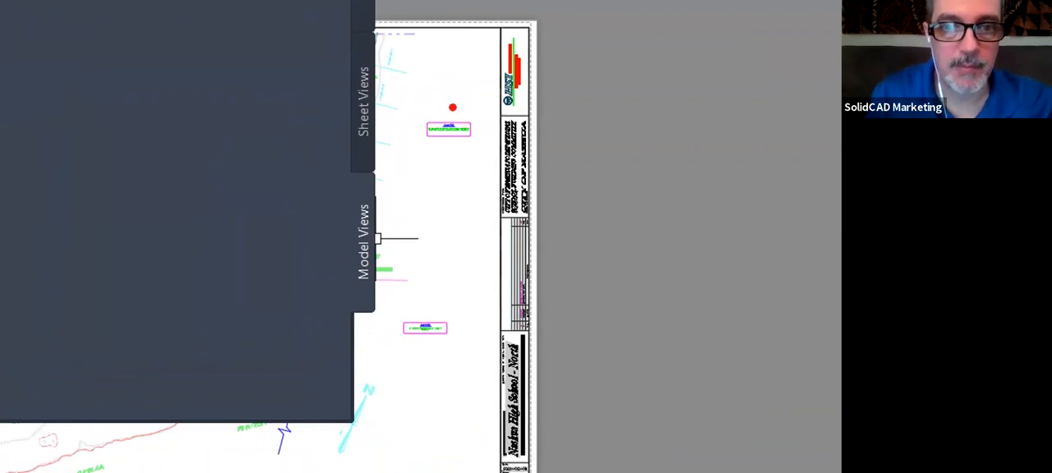
pyautogui.moveTo(393, 151)
pyautogui.mouseDown()
pyautogui.moveTo(258, 296)
pyautogui.moveTo(361, 148)
pyautogui.mouseUp()
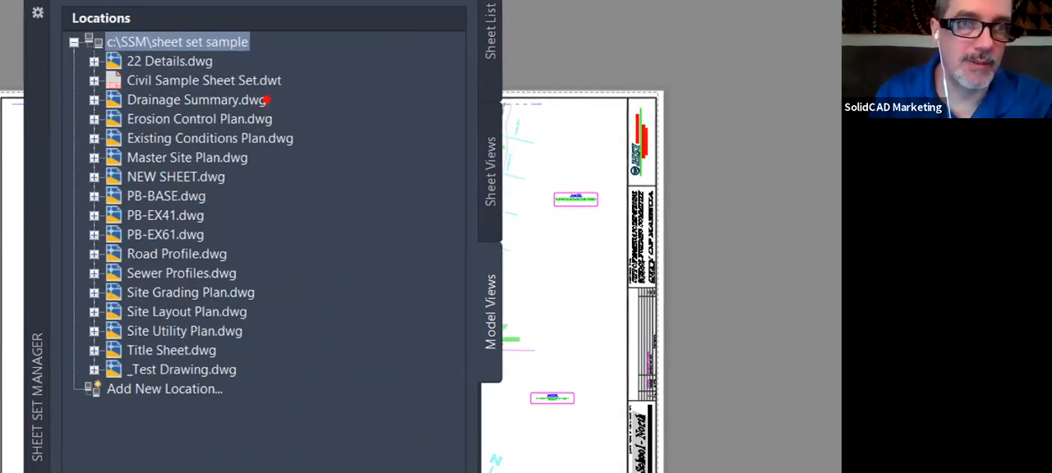
pyautogui.moveTo(263, 40); pyautogui.dragTo(374, 40)
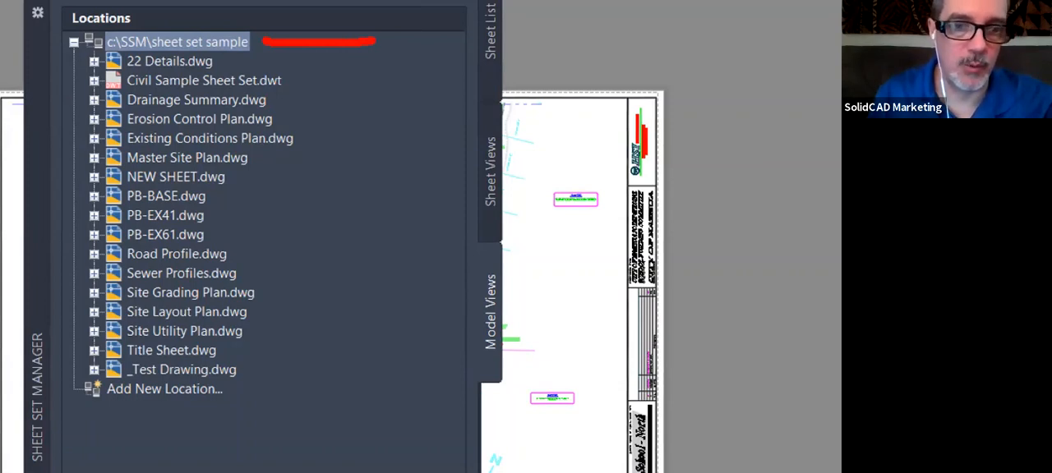
pyautogui.moveTo(290, 62); pyautogui.dragTo(322, 62)
pyautogui.moveTo(287, 97); pyautogui.dragTo(316, 97)
pyautogui.moveTo(280, 146); pyautogui.dragTo(300, 144)
pyautogui.moveTo(247, 217); pyautogui.dragTo(290, 217)
pyautogui.moveTo(239, 299); pyautogui.dragTo(301, 288)
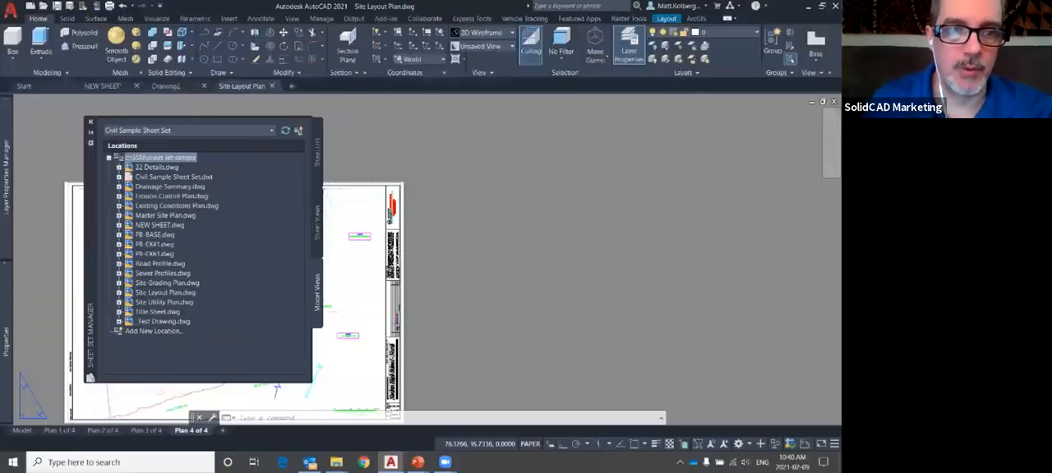
# Return to the sheet list and review the commands available for the Existing Conditions subset and the whole Civil Sample Sheet Set
pyautogui.moveTo(187, 284)
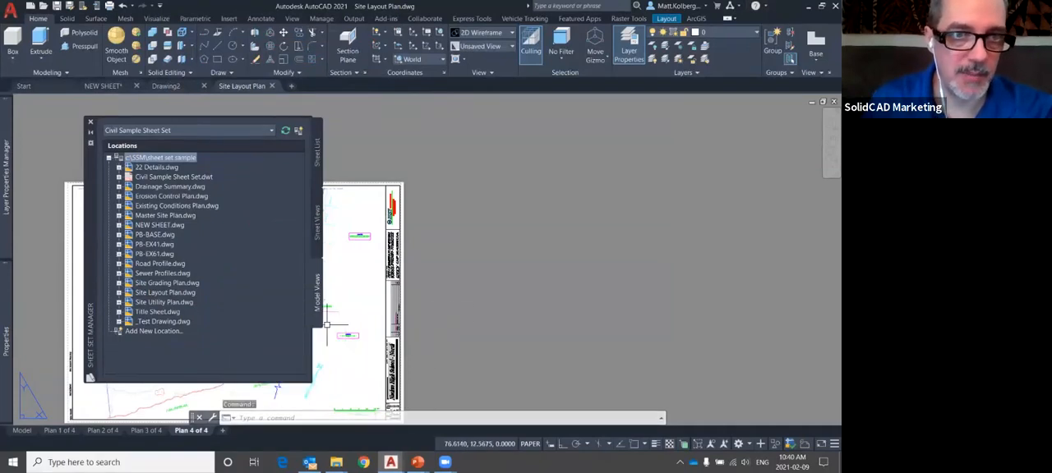
pyautogui.click(318, 153)
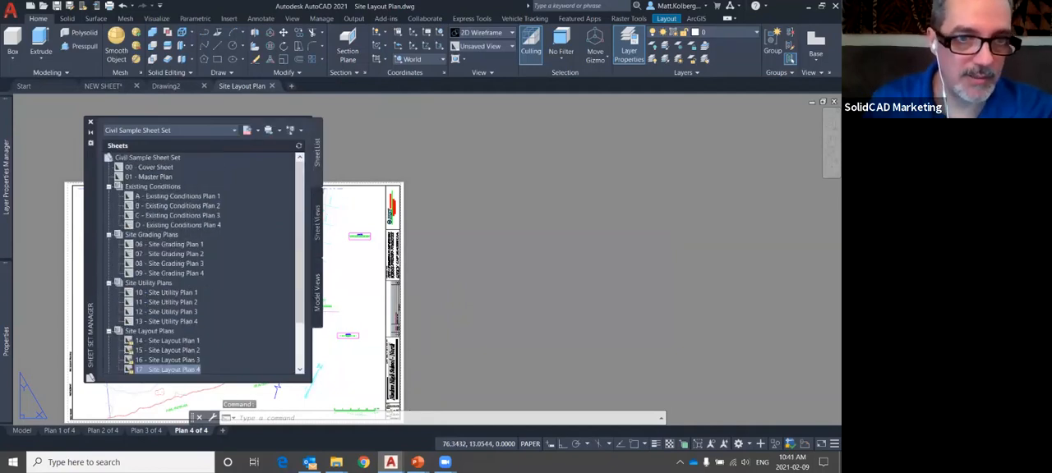
pyautogui.rightClick(177, 188)
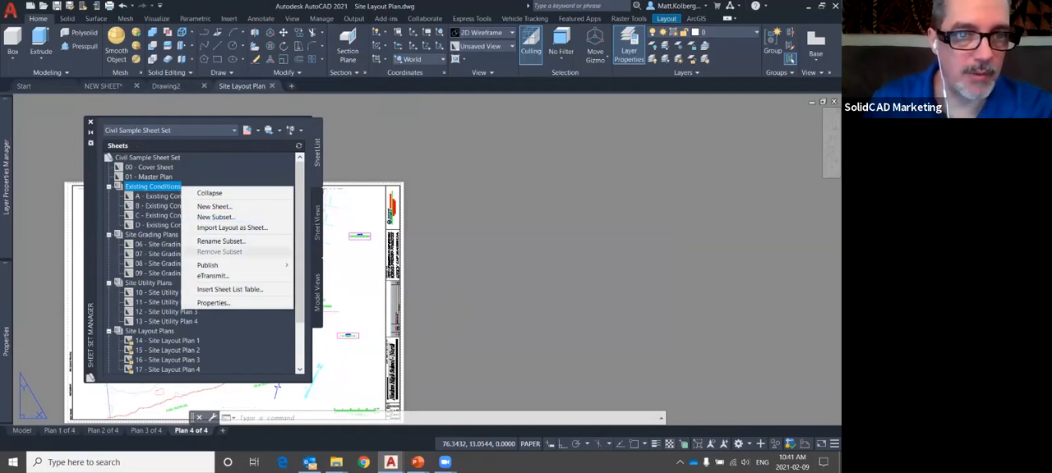
pyautogui.rightClick(164, 158)
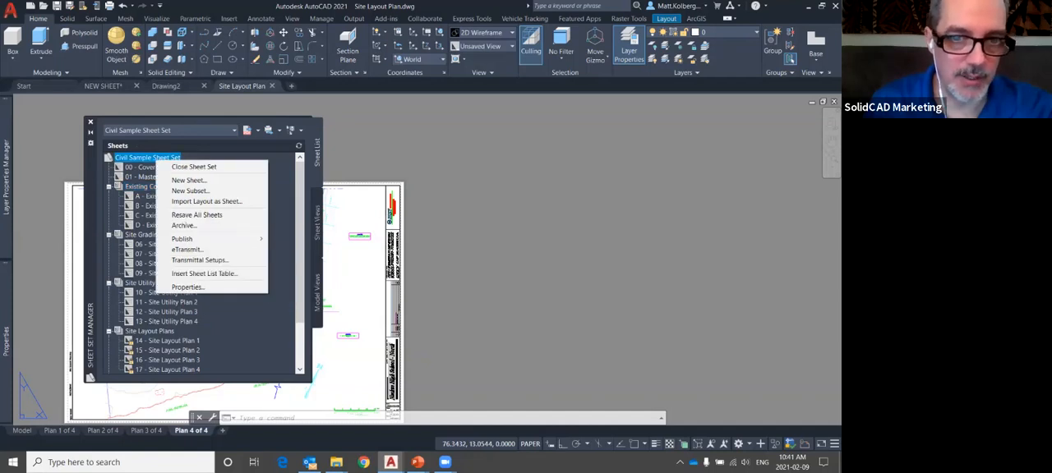
pyautogui.moveTo(197, 239)
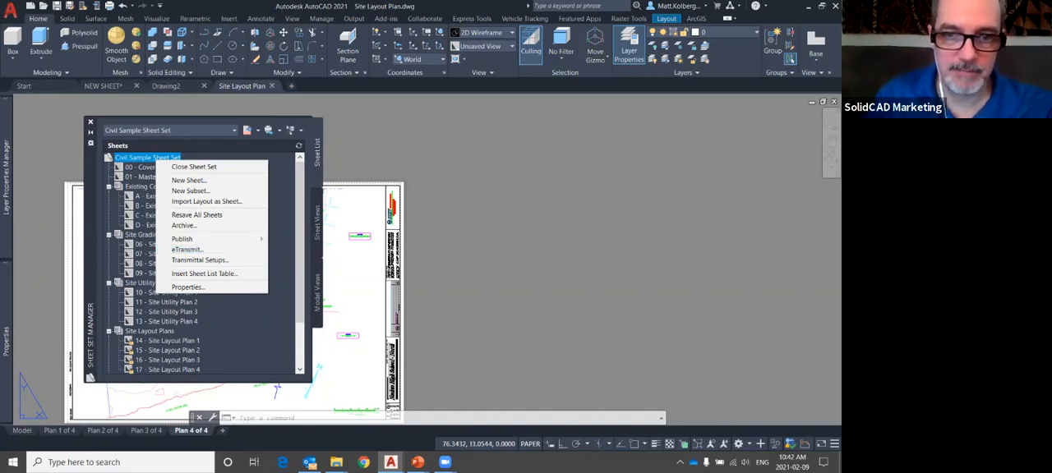
pyautogui.click(413, 202)
# Switch to the running PowerPoint slide show at the Managing Sheets slide
pyautogui.click(419, 462)
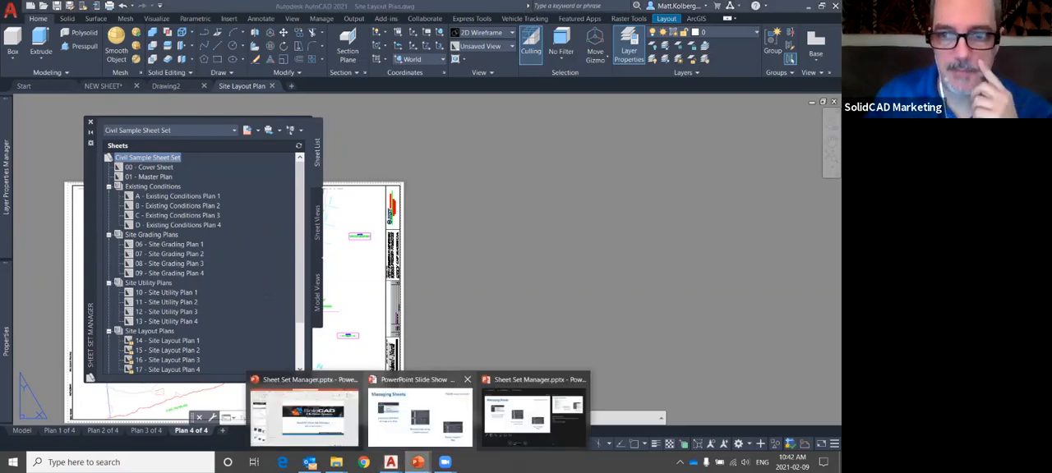
pyautogui.click(420, 416)
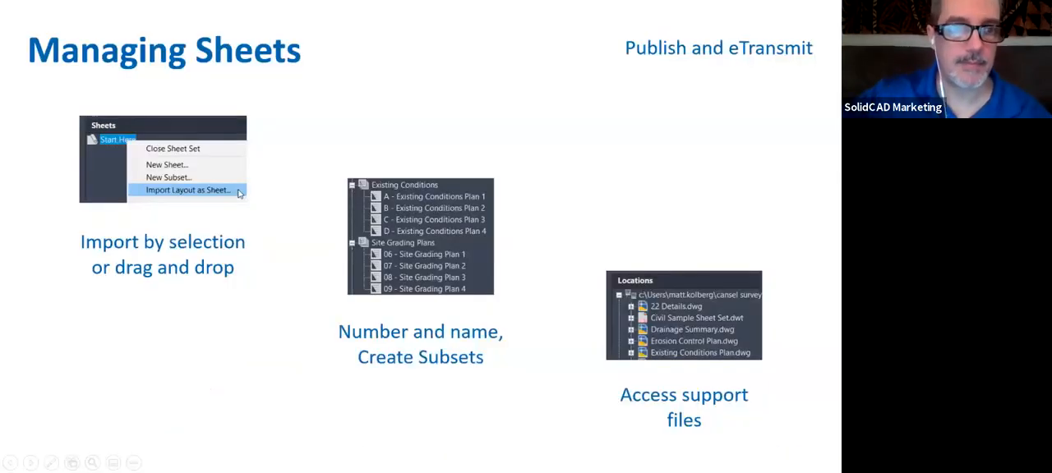
pyautogui.press('Right')
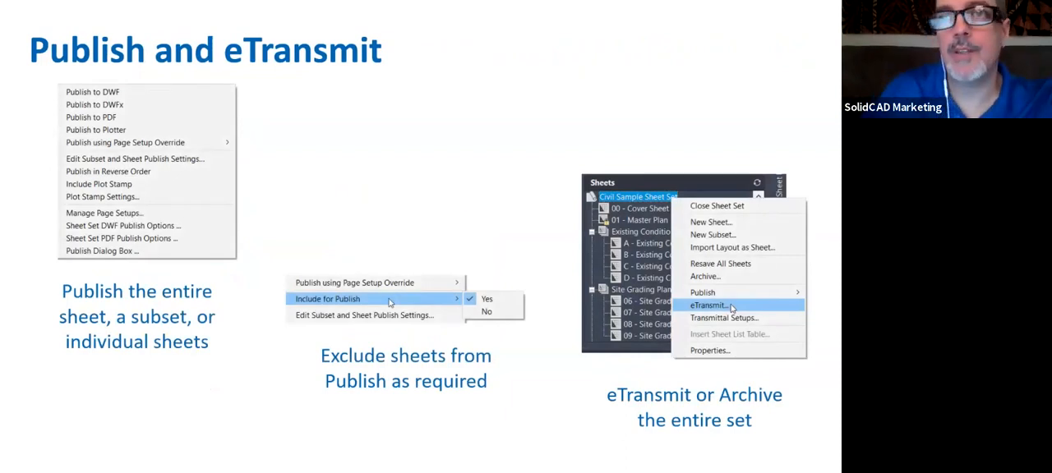
pyautogui.moveTo(398, 243)
pyautogui.mouseDown()
pyautogui.moveTo(341, 246)
pyautogui.moveTo(550, 374)
pyautogui.moveTo(415, 240)
pyautogui.mouseUp()
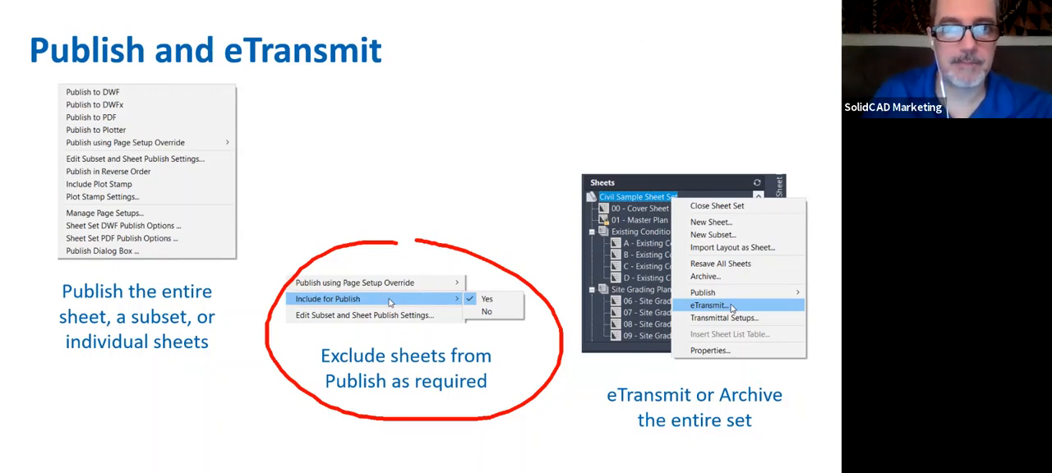
pyautogui.press('Right')
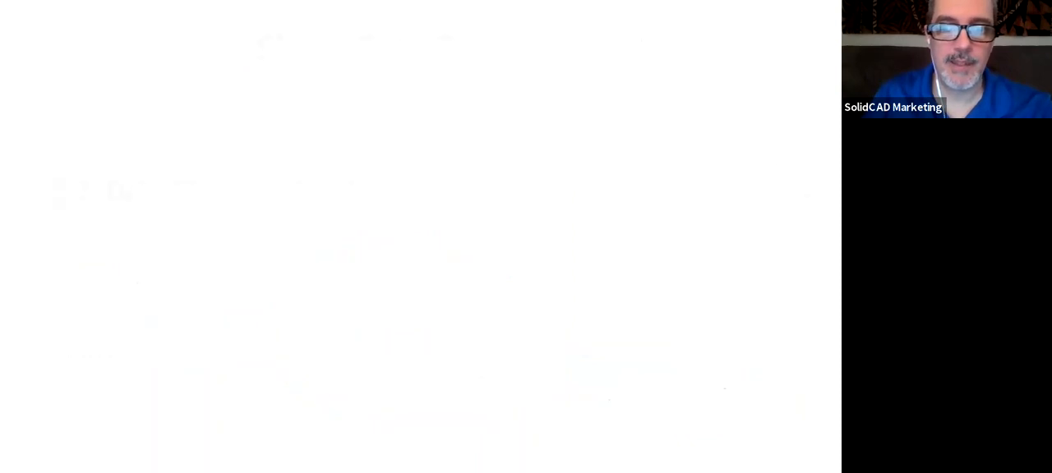
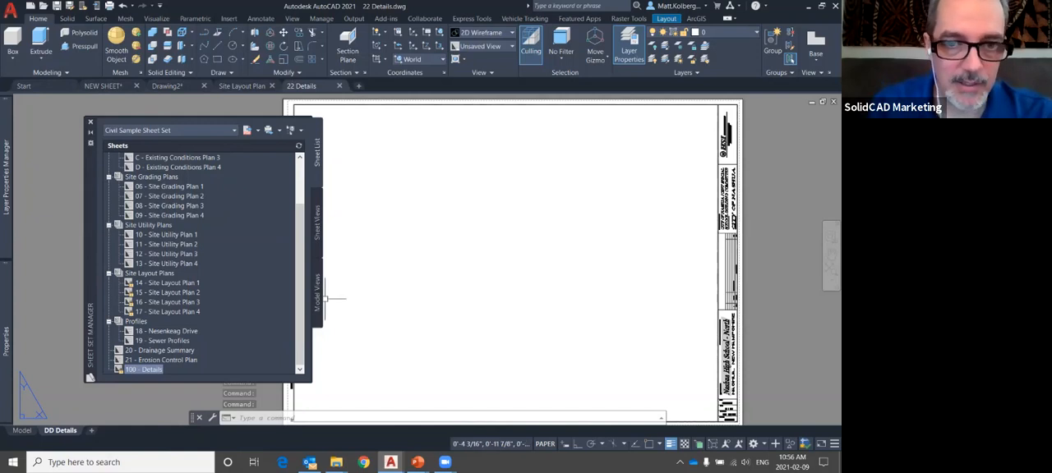
# Open the PB-EX41.dwg support drawing from the sheet set's model views
pyautogui.click(317, 292)
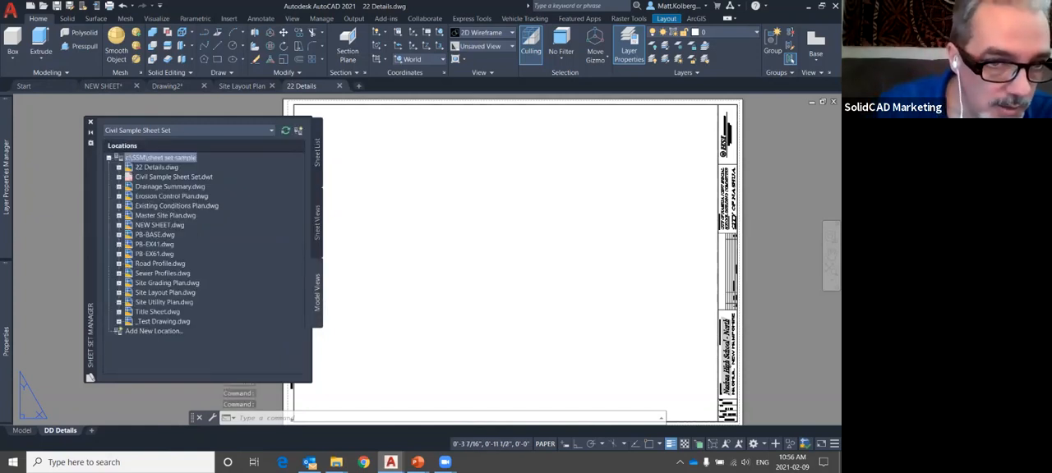
pyautogui.click(155, 244)
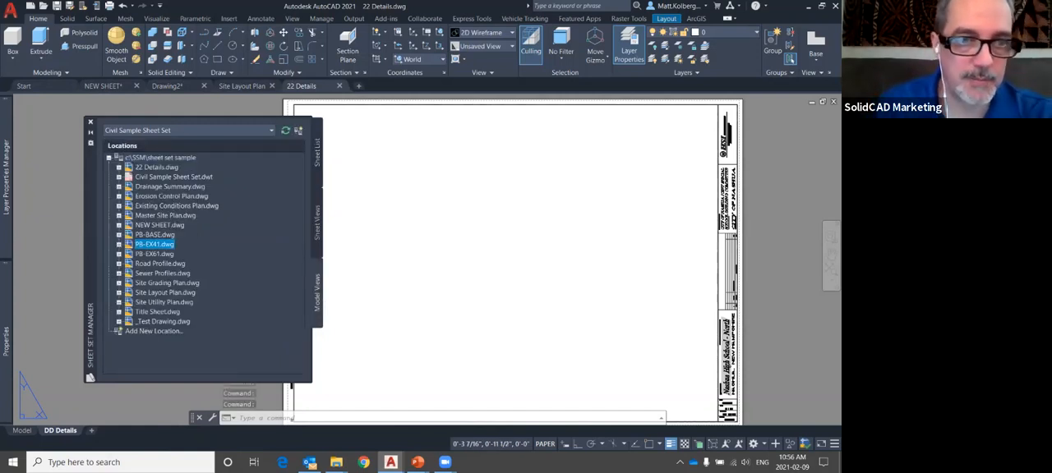
pyautogui.moveTo(156, 245)
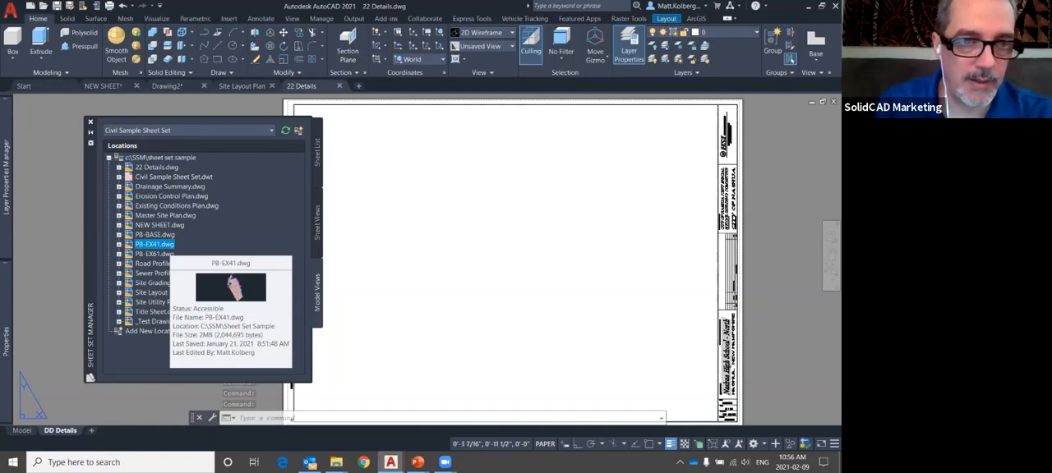
pyautogui.doubleClick(155, 244)
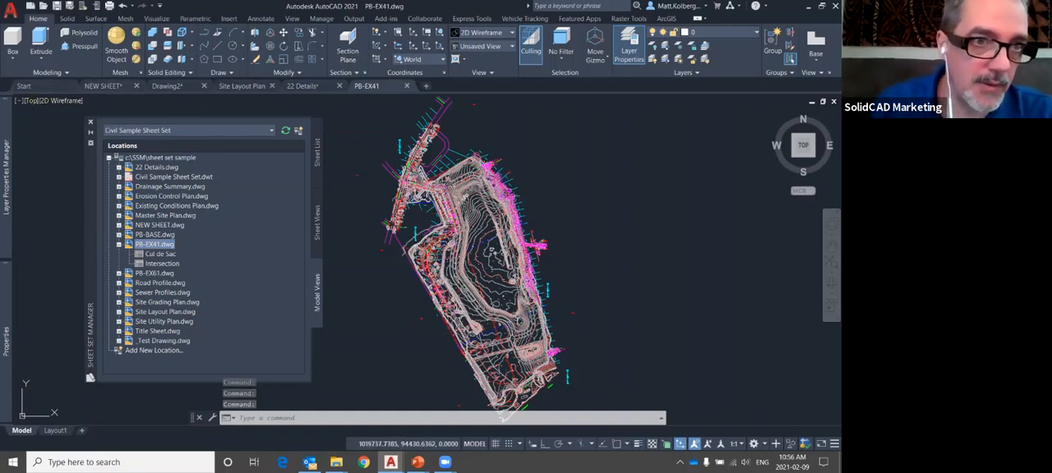
# Restore the custom model view Cul de Sac in the PB-EX41 drawing and look over the surrounding site
pyautogui.click(31, 100)
pyautogui.moveTo(78, 111)
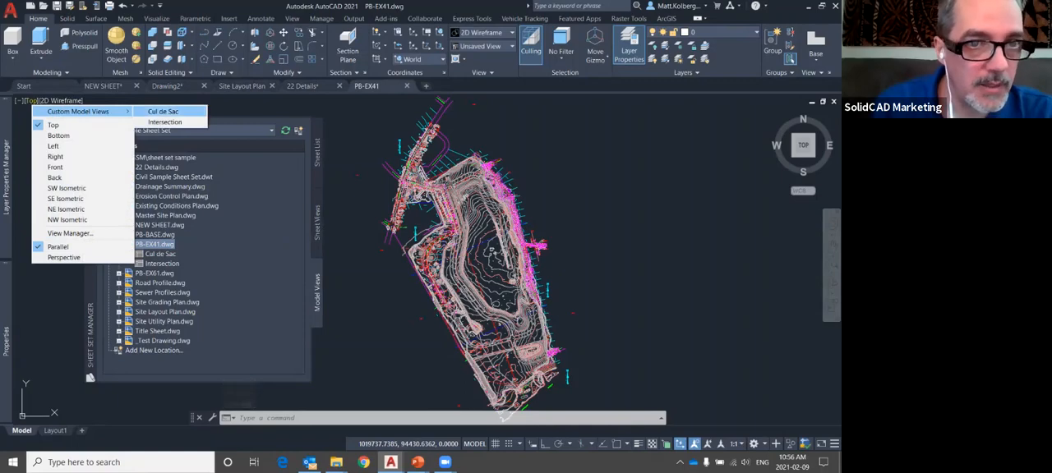
pyautogui.click(162, 111)
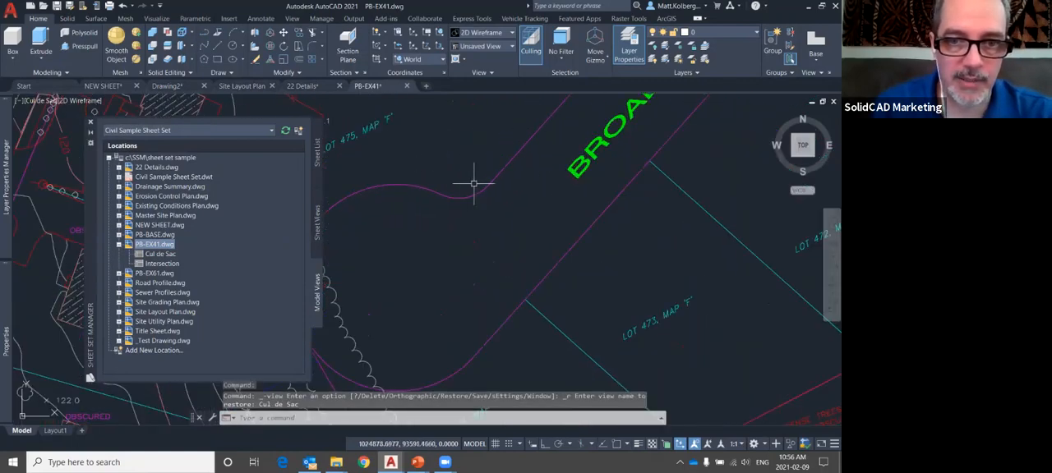
pyautogui.scroll(-3, 510, 206)
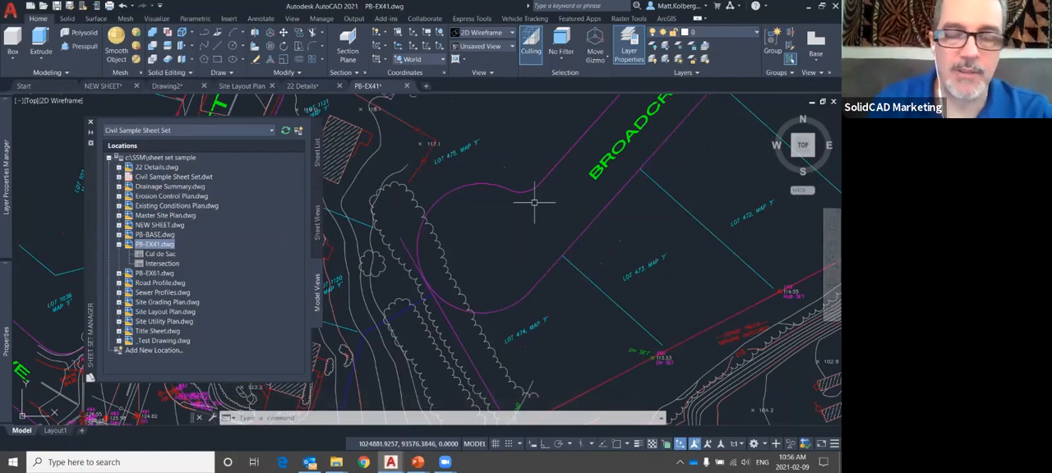
pyautogui.scroll(-8, 485, 234)
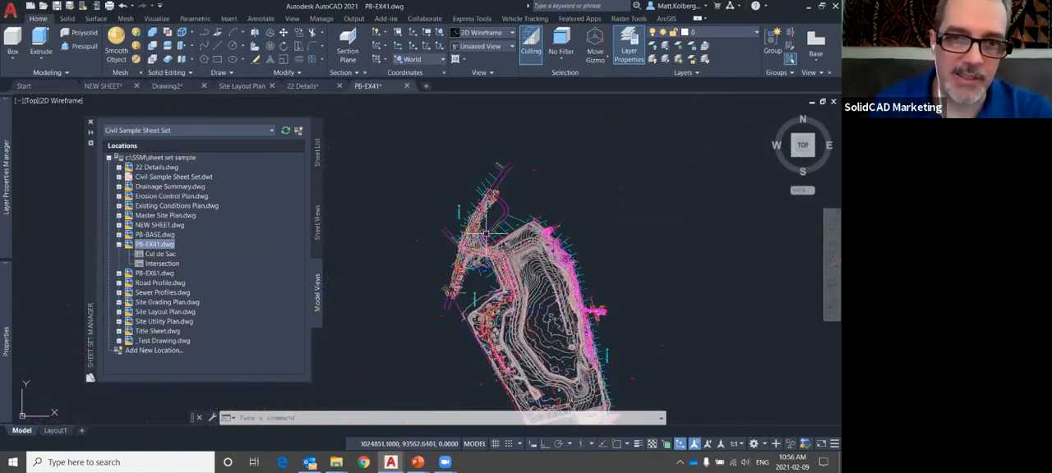
pyautogui.scroll(-5, 486, 234)
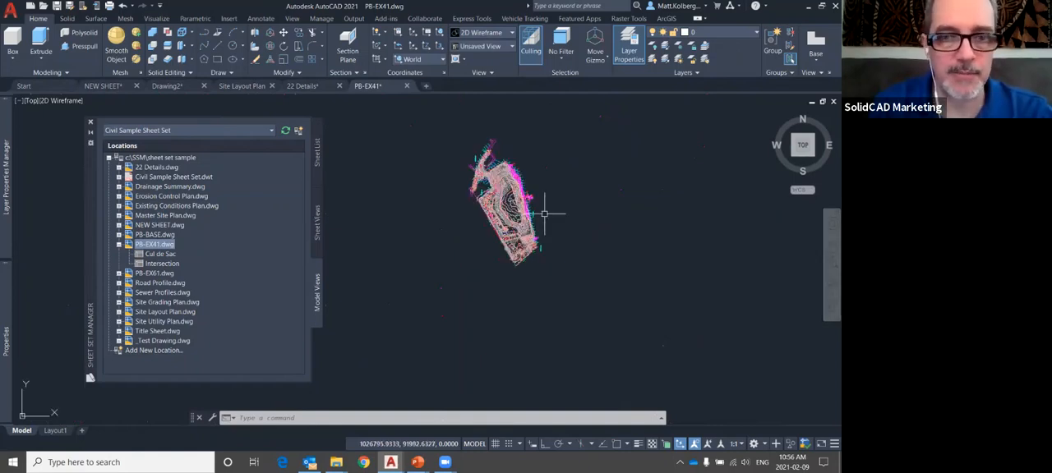
# Review the named model views in the View Manager and set Intersection as the current view
pyautogui.write('v')
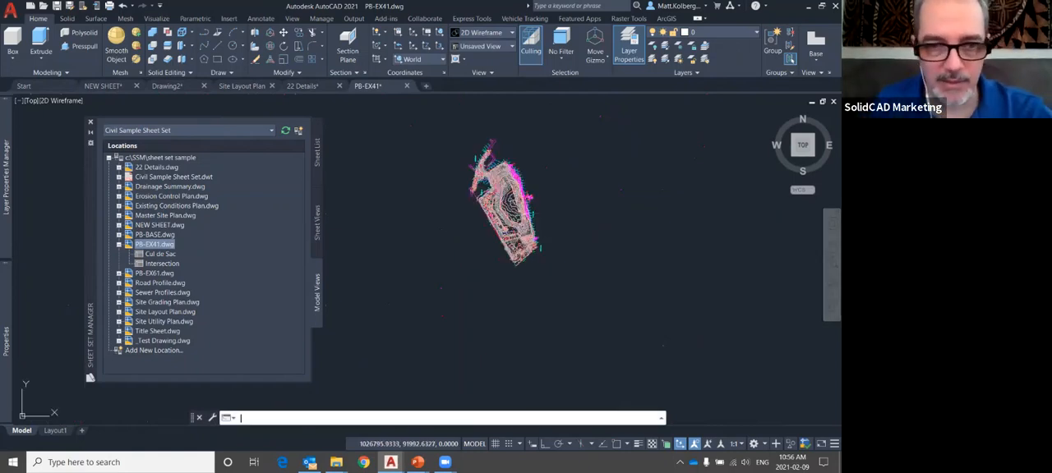
pyautogui.press('Return')
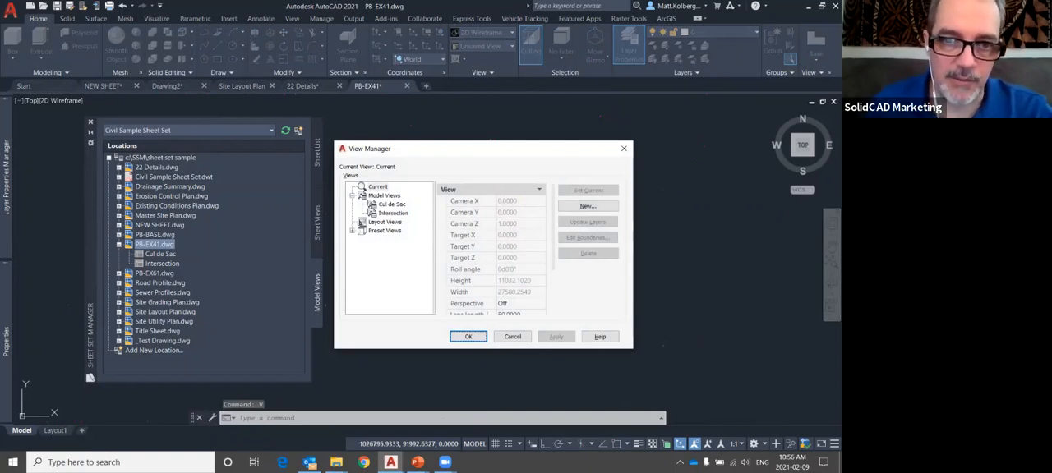
pyautogui.click(393, 213)
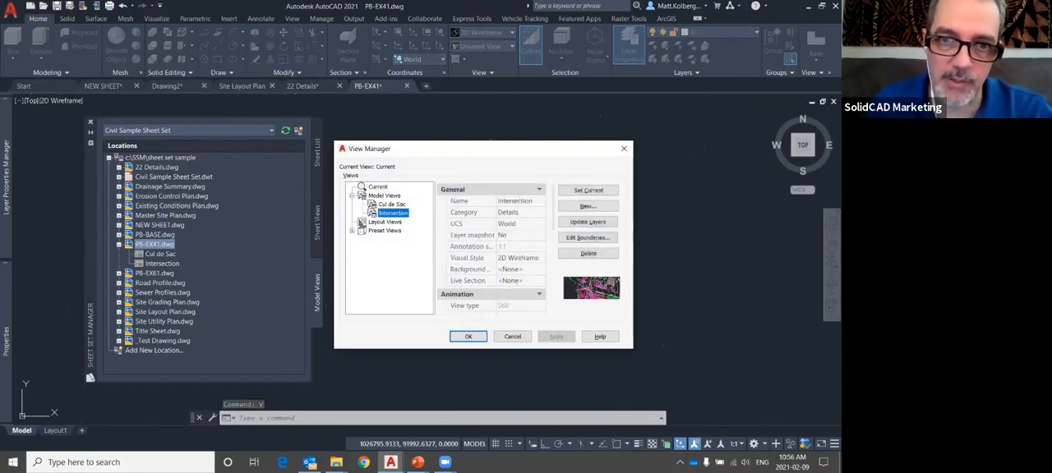
pyautogui.click(392, 205)
pyautogui.click(393, 213)
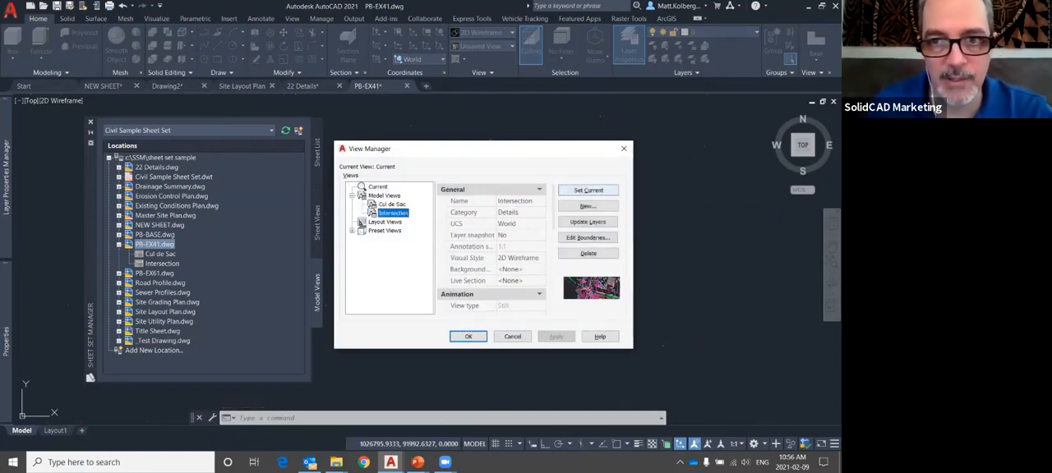
pyautogui.click(588, 189)
pyautogui.click(468, 336)
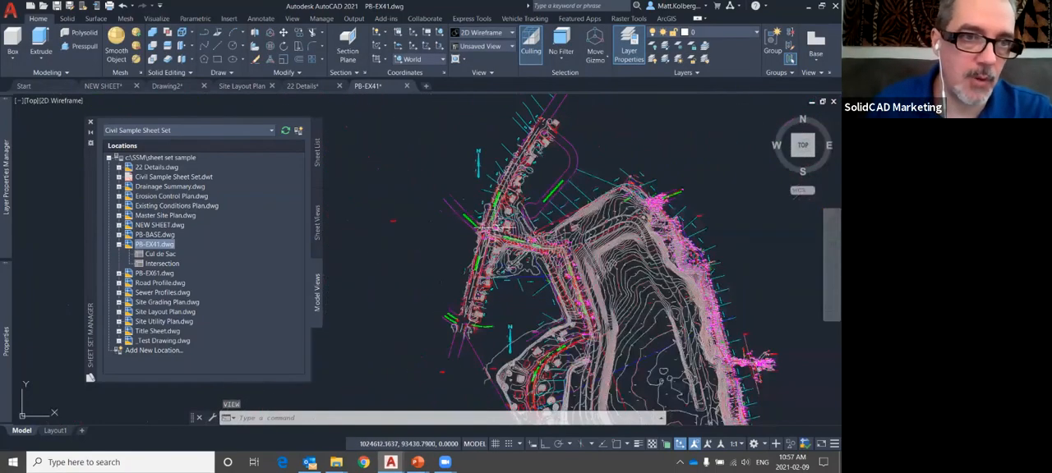
# Return to the Cul de Sac custom model view and look at the area around it
pyautogui.click(40, 101)
pyautogui.moveTo(78, 112)
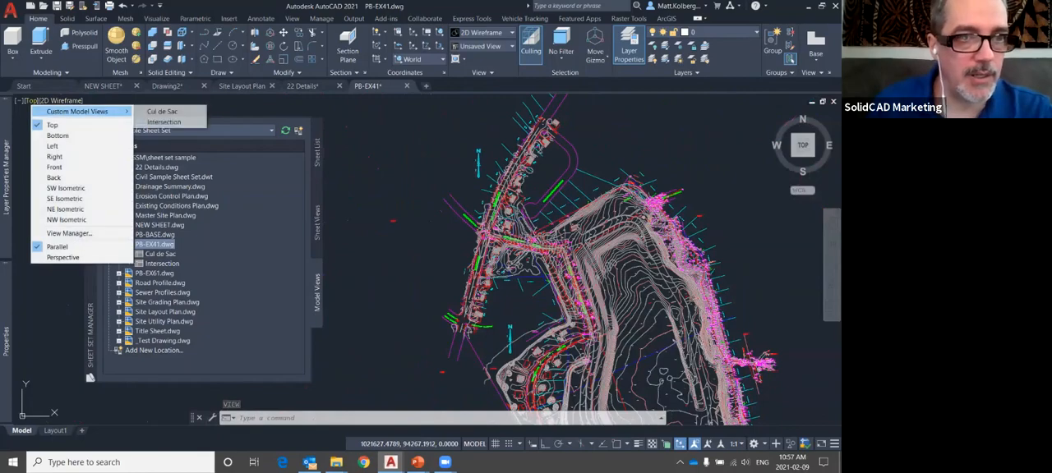
pyautogui.click(163, 112)
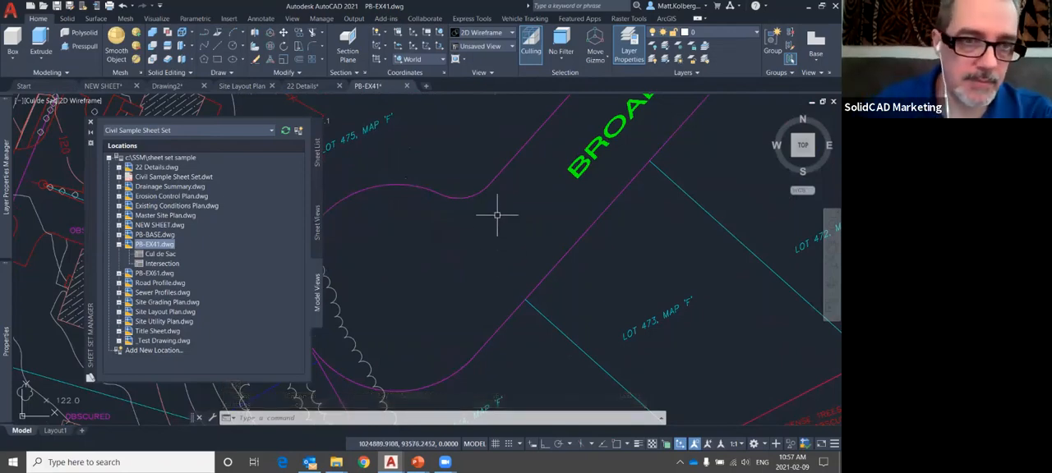
pyautogui.scroll(-4, 496, 212)
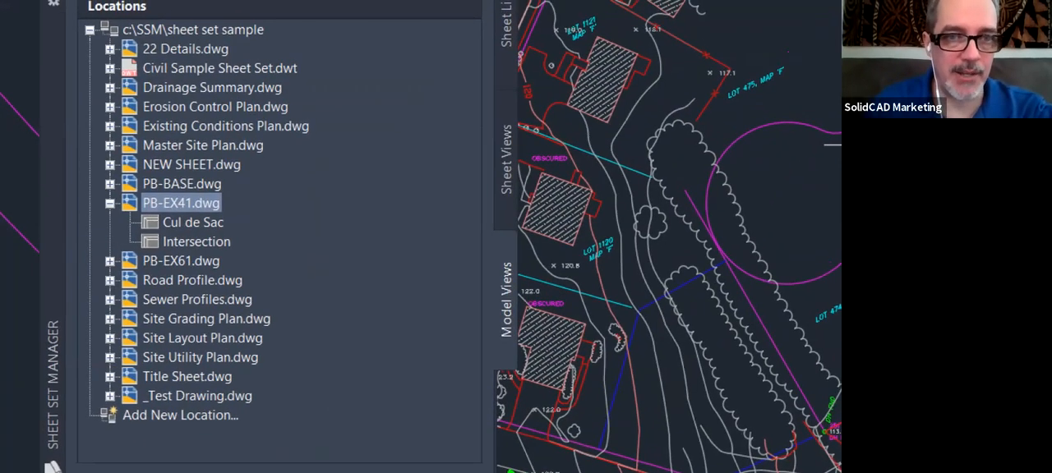
# Mark up the magnified screen, circling Model Views in red and highlighting PB-EX41.dwg and its named views
pyautogui.click(10, 239)
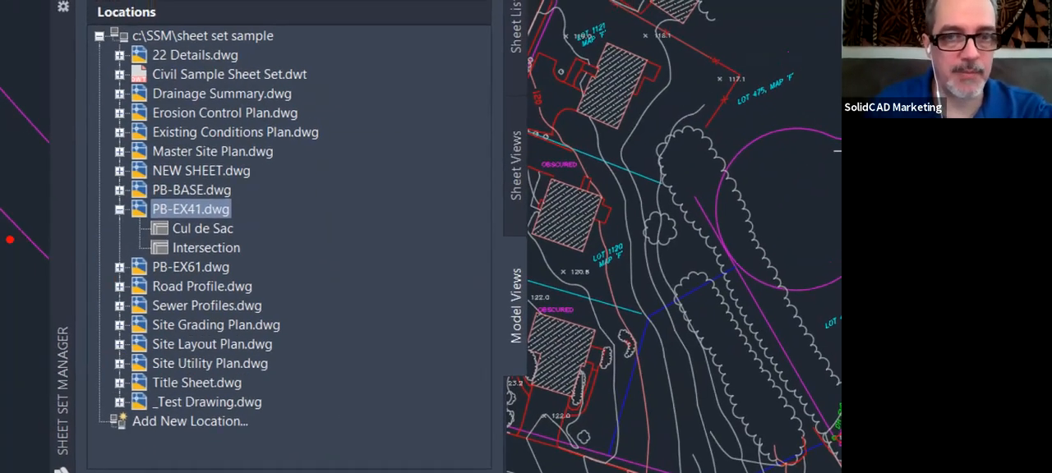
pyautogui.moveTo(539, 256)
pyautogui.mouseDown()
pyautogui.moveTo(580, 335)
pyautogui.moveTo(497, 236)
pyautogui.mouseUp()
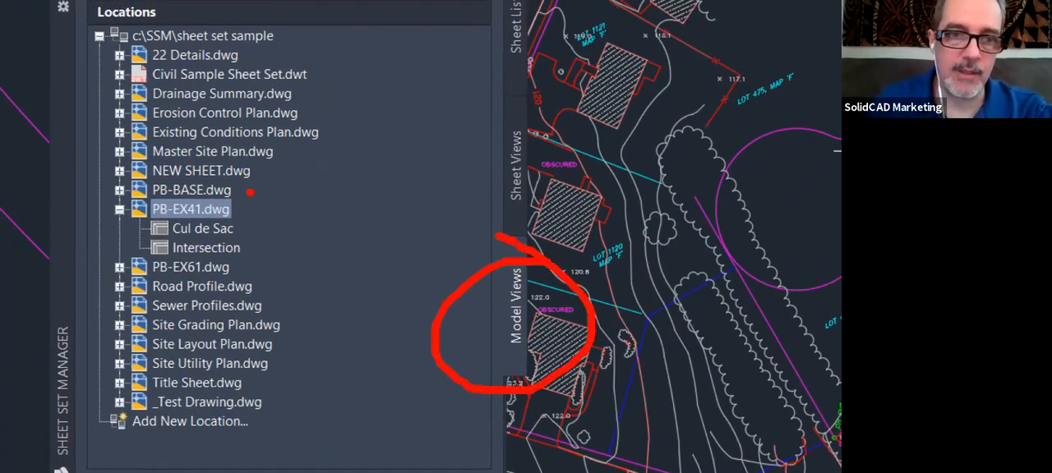
pyautogui.moveTo(236, 211); pyautogui.dragTo(355, 137)
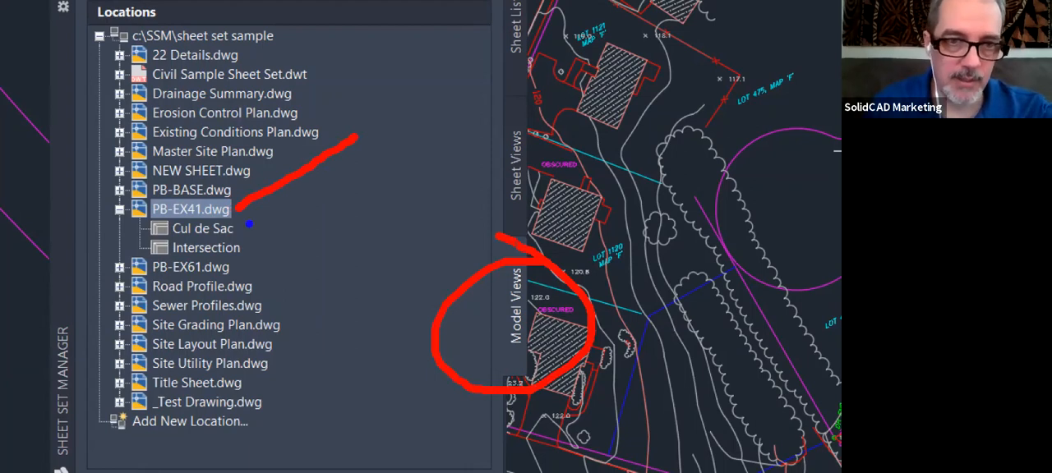
pyautogui.moveTo(129, 213)
pyautogui.mouseDown()
pyautogui.moveTo(261, 247)
pyautogui.moveTo(281, 266)
pyautogui.mouseUp()
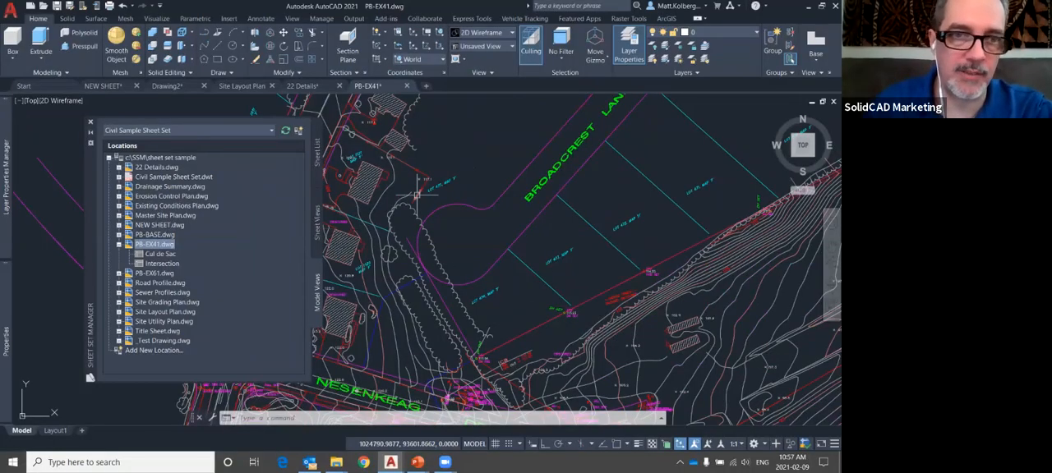
# Switch to the running PowerPoint slide show and advance to the Drawing and Sheet Views slide
pyautogui.hotkey('alt', 'Tab')
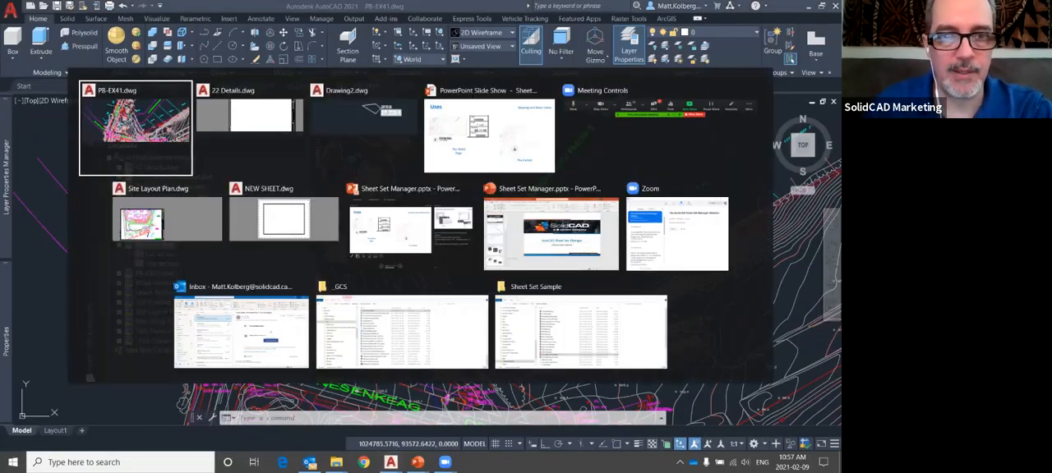
pyautogui.hotkey('alt', 'Tab')
pyautogui.hotkey('alt', 'Tab')
pyautogui.hotkey('alt', 'Tab')
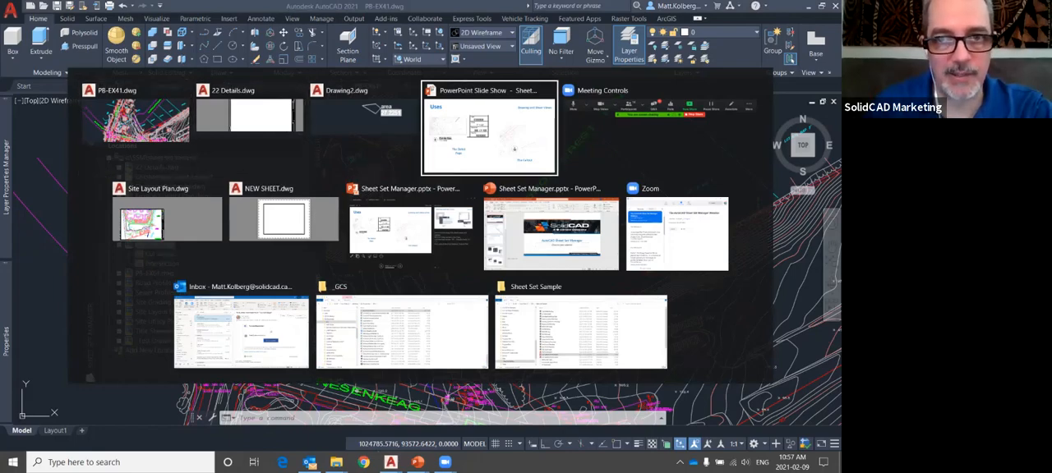
pyautogui.press('Right')
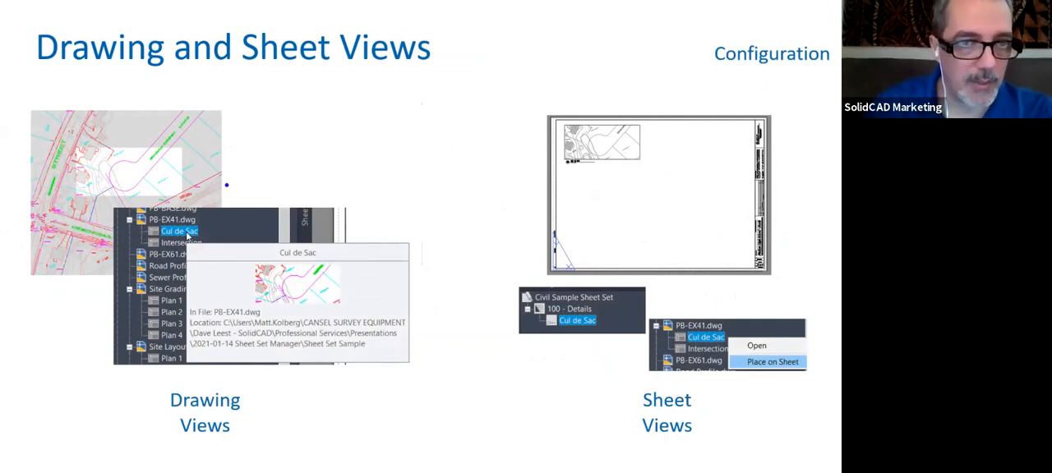
# Circle the Cul de Sac drawing view and its sheet placement in blue on the slide, mark its viewport and label, then erase the ink
pyautogui.moveTo(218, 203)
pyautogui.mouseDown()
pyautogui.moveTo(105, 265)
pyautogui.moveTo(282, 251)
pyautogui.moveTo(234, 202)
pyautogui.moveTo(186, 200)
pyautogui.mouseUp()
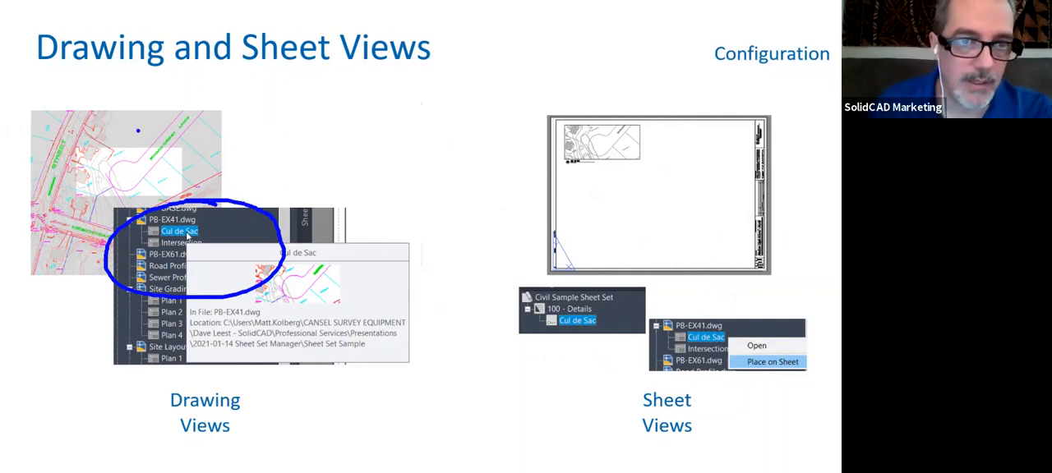
pyautogui.moveTo(156, 132)
pyautogui.mouseDown()
pyautogui.moveTo(33, 173)
pyautogui.moveTo(203, 206)
pyautogui.moveTo(82, 114)
pyautogui.mouseUp()
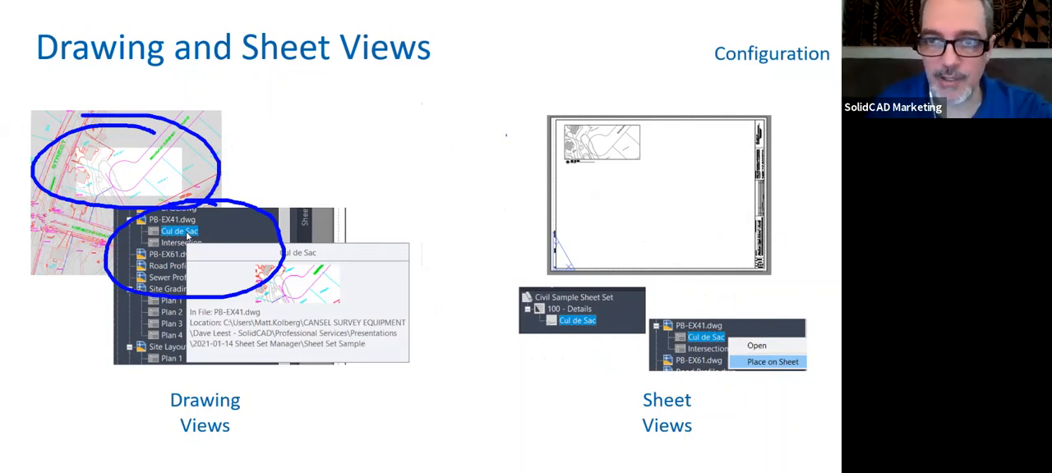
pyautogui.moveTo(626, 94)
pyautogui.mouseDown()
pyautogui.moveTo(566, 91)
pyautogui.moveTo(612, 203)
pyautogui.moveTo(567, 74)
pyautogui.mouseUp()
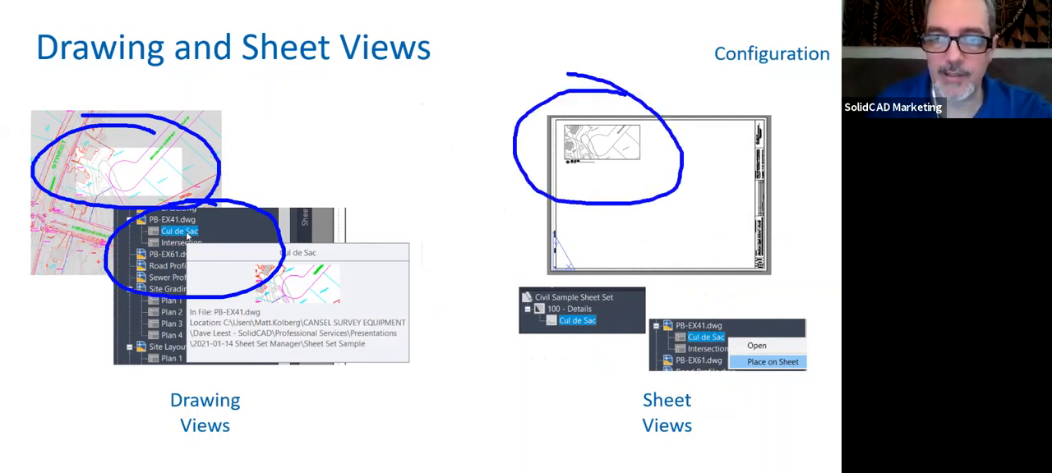
pyautogui.moveTo(630, 134); pyautogui.dragTo(671, 104)
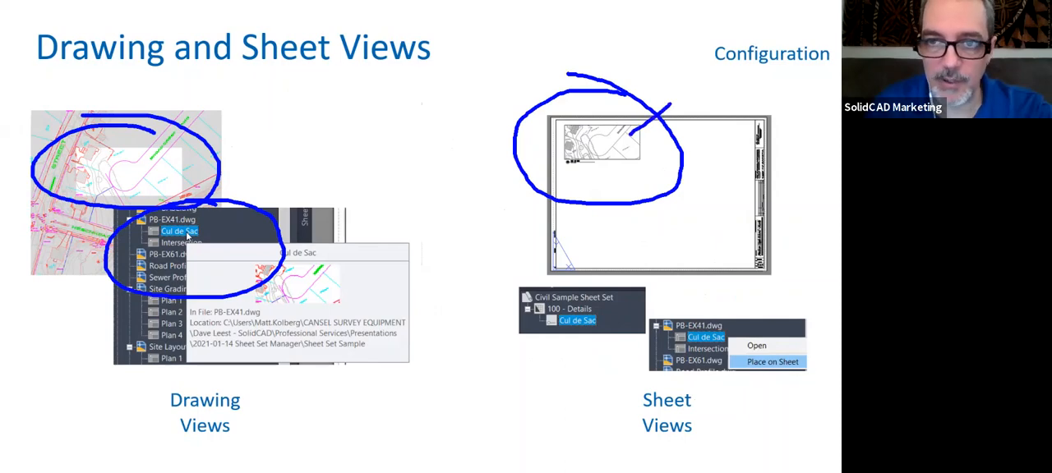
pyautogui.moveTo(574, 166); pyautogui.dragTo(589, 202)
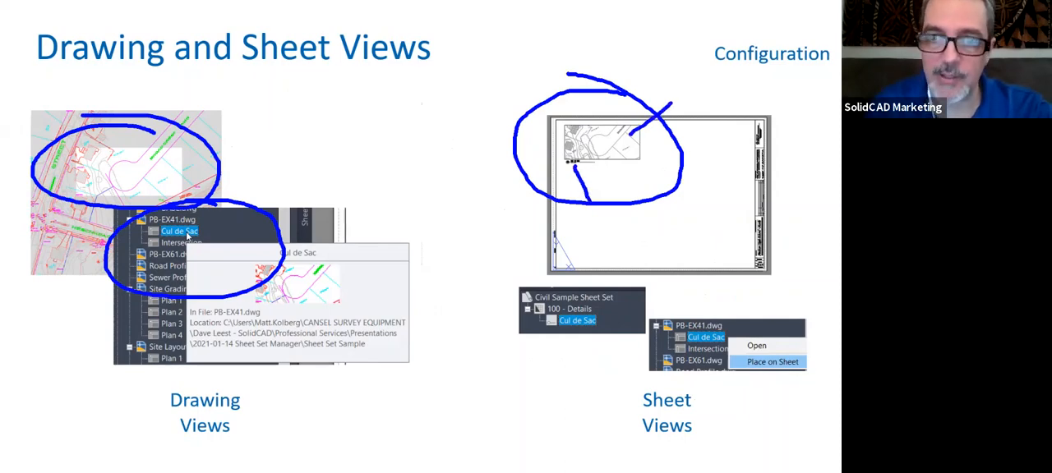
pyautogui.press('e')
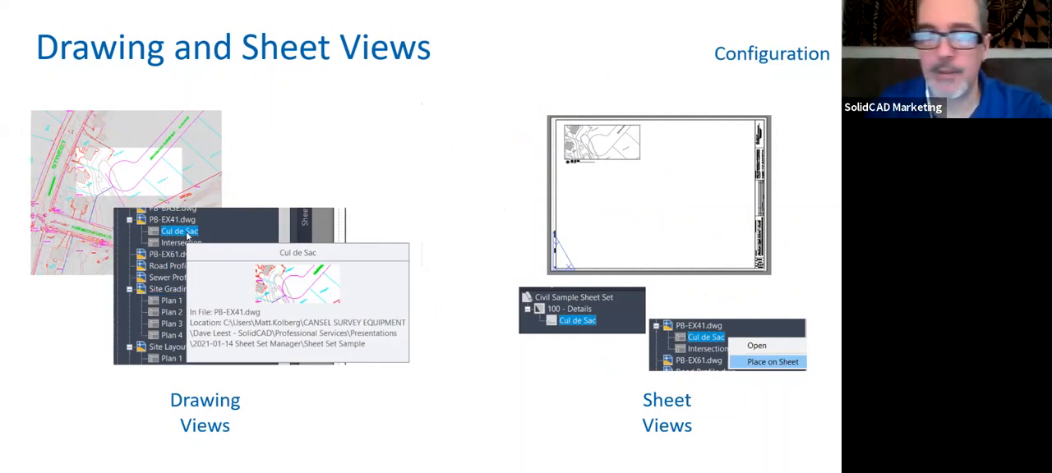
# Return to AutoCAD and inspect the 22 Details drawing's file references with XREF, placing the External References palette beside the Sheet Set Manager
pyautogui.hotkey('alt', 'Tab')
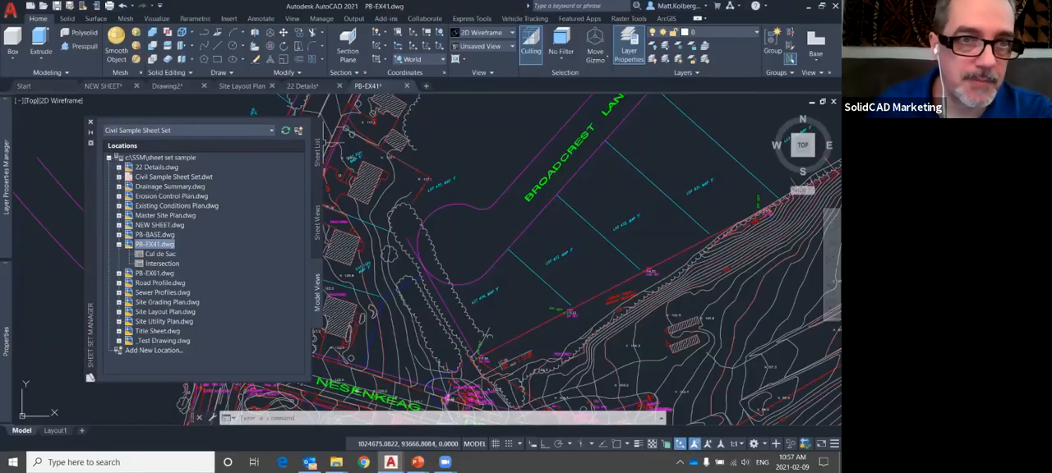
pyautogui.click(302, 85)
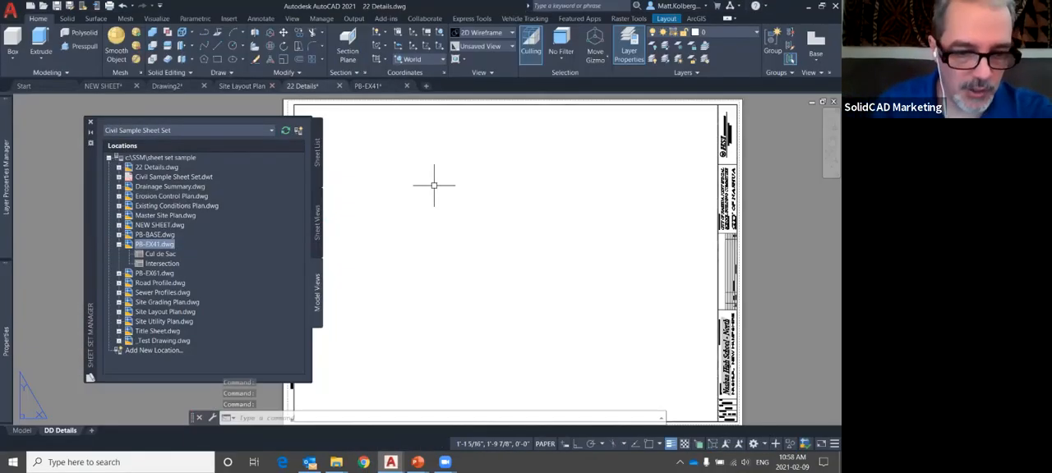
pyautogui.write('xref')
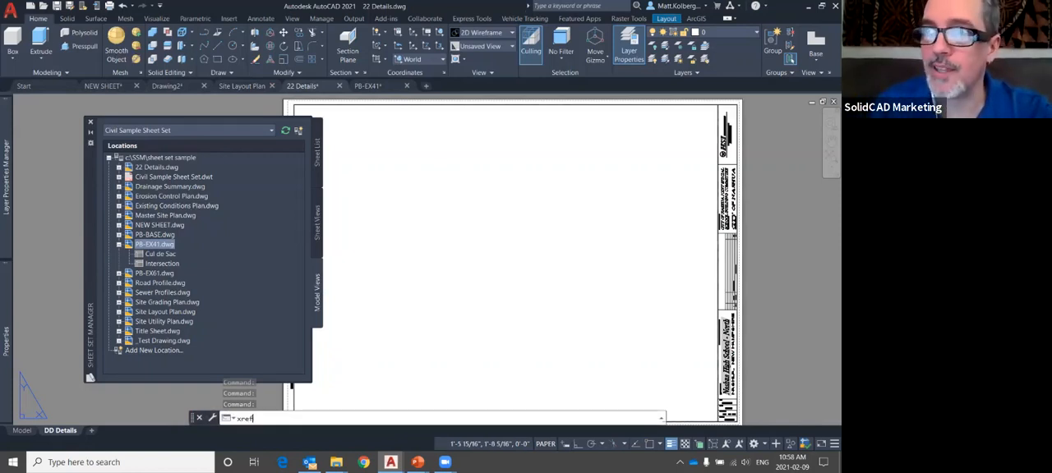
pyautogui.press('Return')
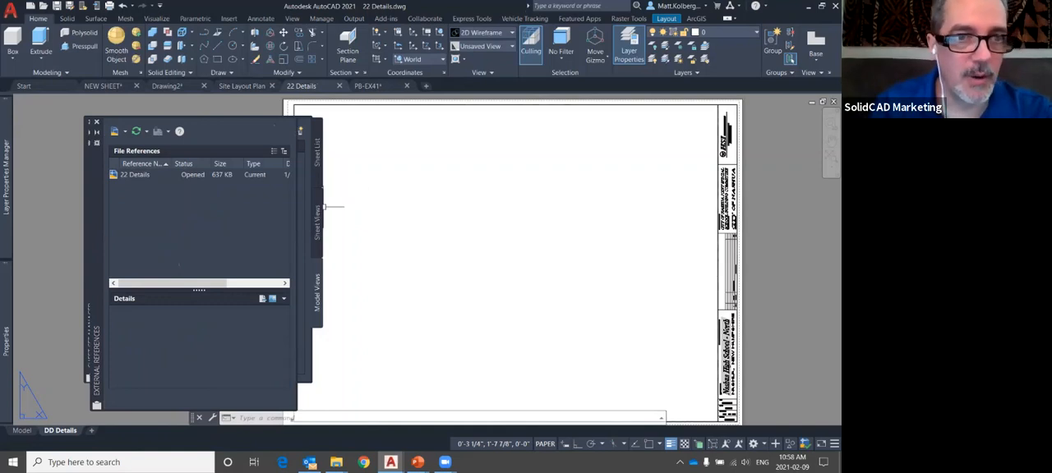
pyautogui.click(135, 174)
pyautogui.moveTo(92, 247); pyautogui.dragTo(397, 237)
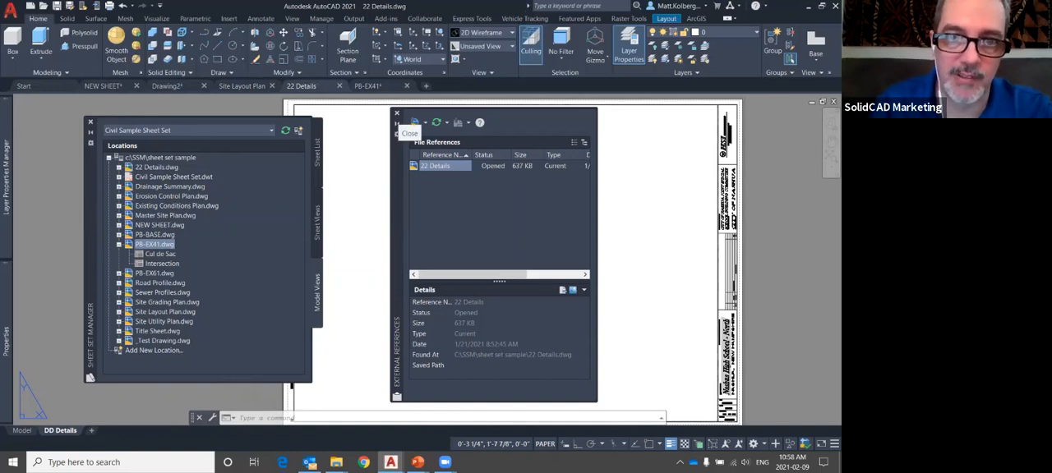
# Close the External References palette, sketch a blue outline of the intended view area on the 22 Details sheet, then erase the ink
pyautogui.click(396, 113)
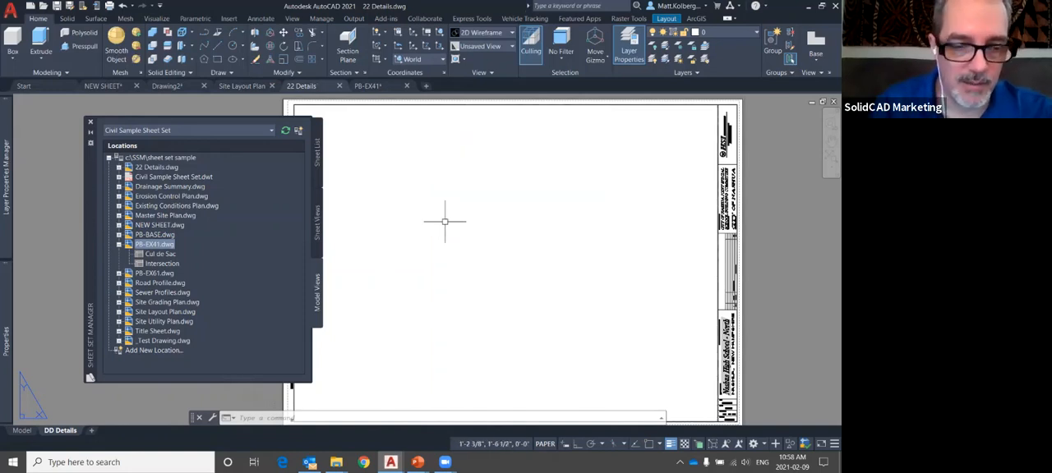
pyautogui.moveTo(480, 209); pyautogui.dragTo(549, 209, button='middle')
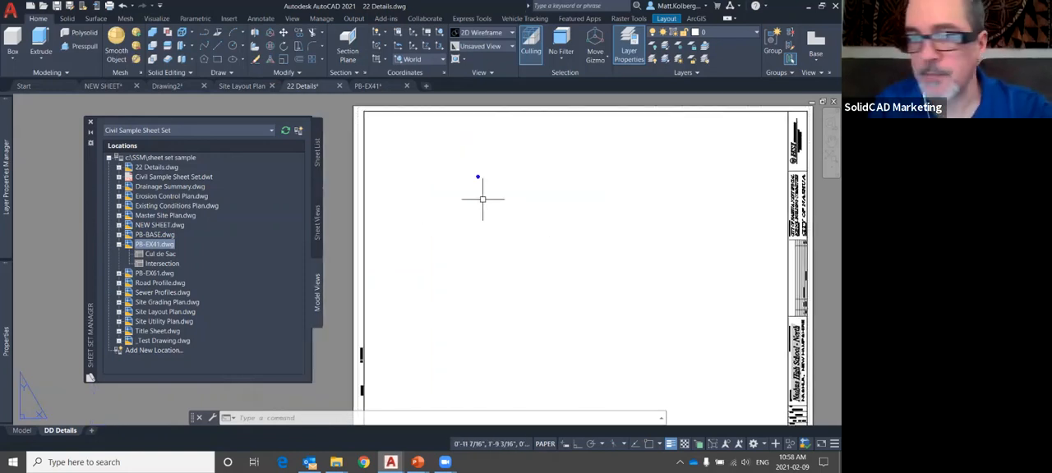
pyautogui.moveTo(412, 173)
pyautogui.mouseDown()
pyautogui.moveTo(412, 133)
pyautogui.moveTo(568, 197)
pyautogui.moveTo(424, 205)
pyautogui.moveTo(419, 164)
pyautogui.mouseUp()
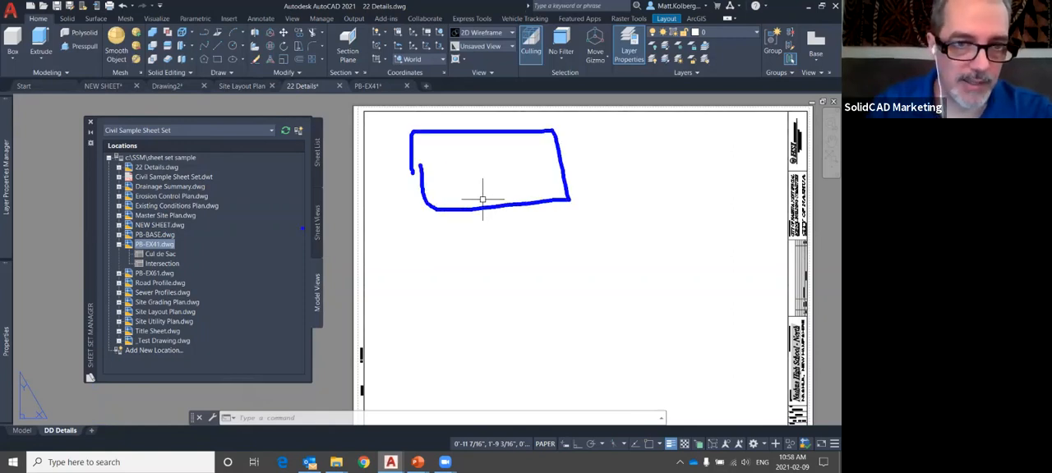
pyautogui.press('Escape')
# Select the Cul de Sac model view under PB-EX41.dwg, point it out with blue strokes, then erase the ink
pyautogui.click(161, 254)
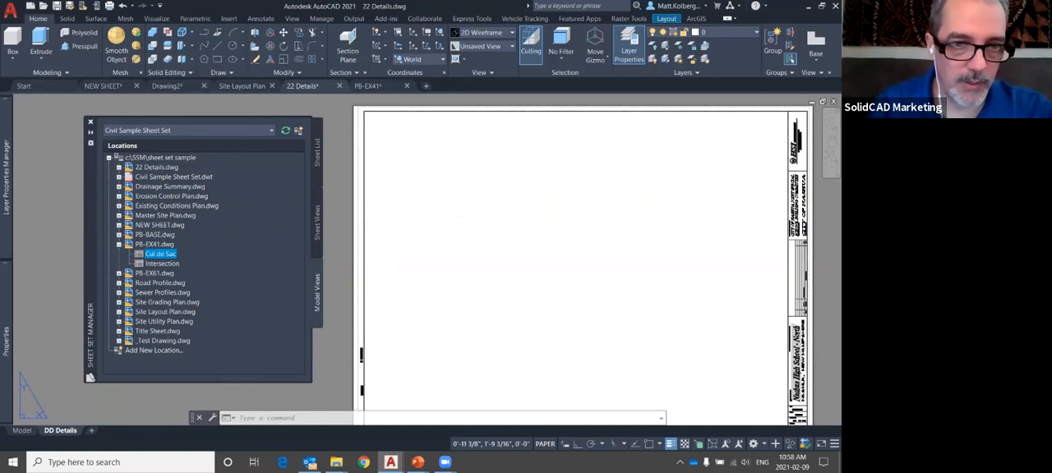
pyautogui.moveTo(160, 254)
pyautogui.moveTo(245, 202); pyautogui.dragTo(179, 238)
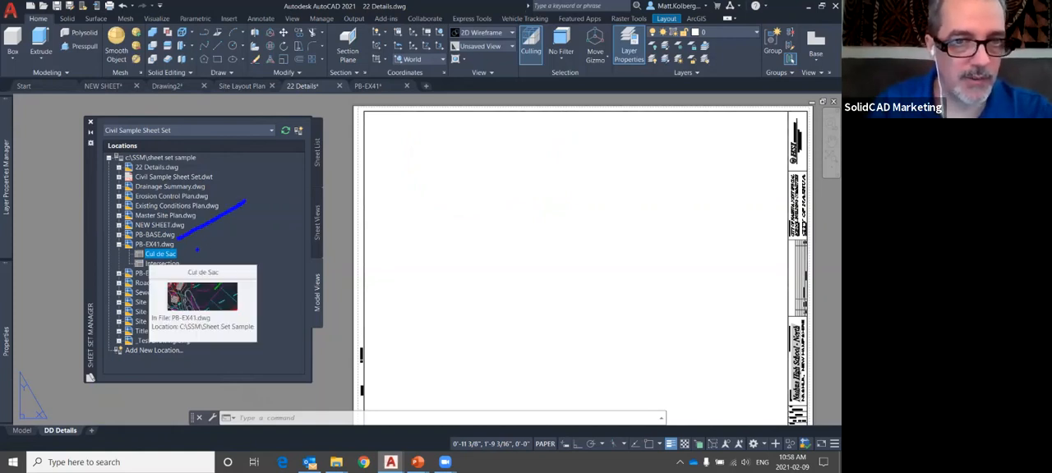
pyautogui.moveTo(250, 218); pyautogui.dragTo(187, 251)
pyautogui.press('Escape')
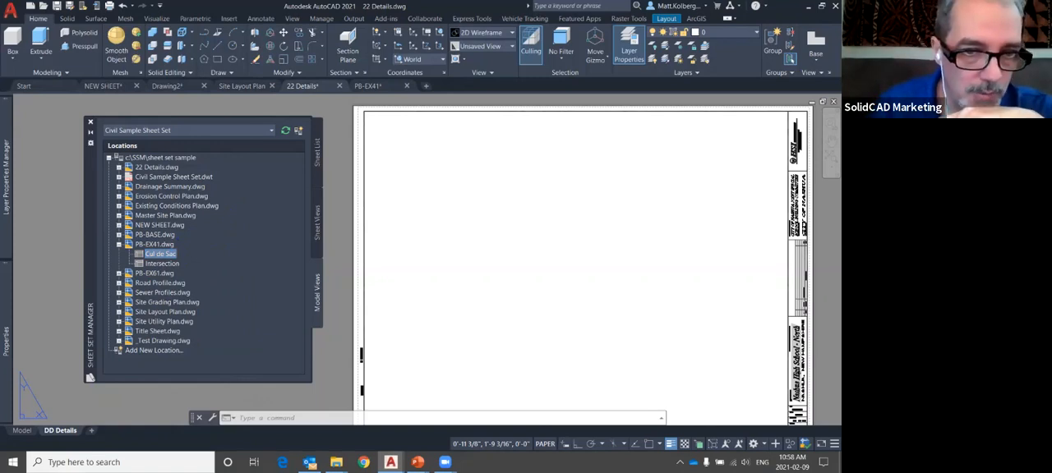
# Place the Cul de Sac model view near the upper-left corner of the 22 Details sheet at a scale of 1/2" = 1'-0"
pyautogui.rightClick(161, 254)
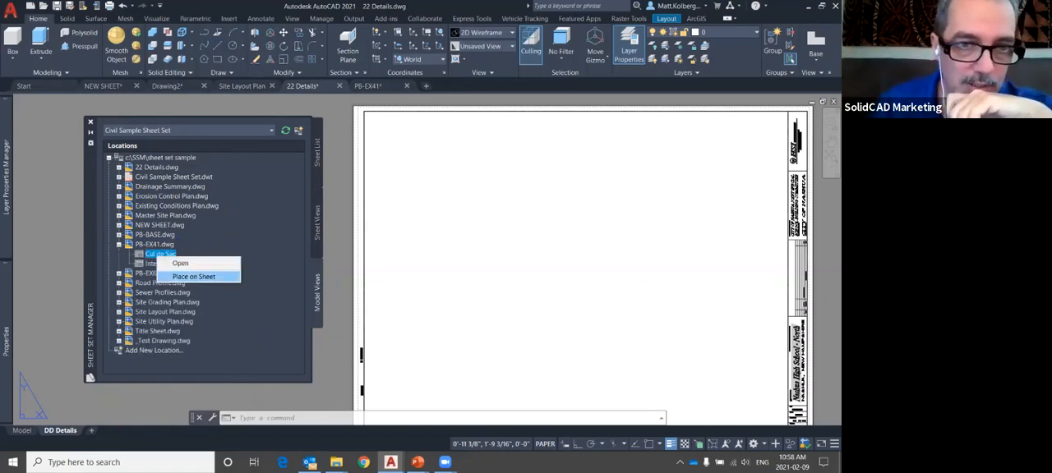
pyautogui.click(194, 277)
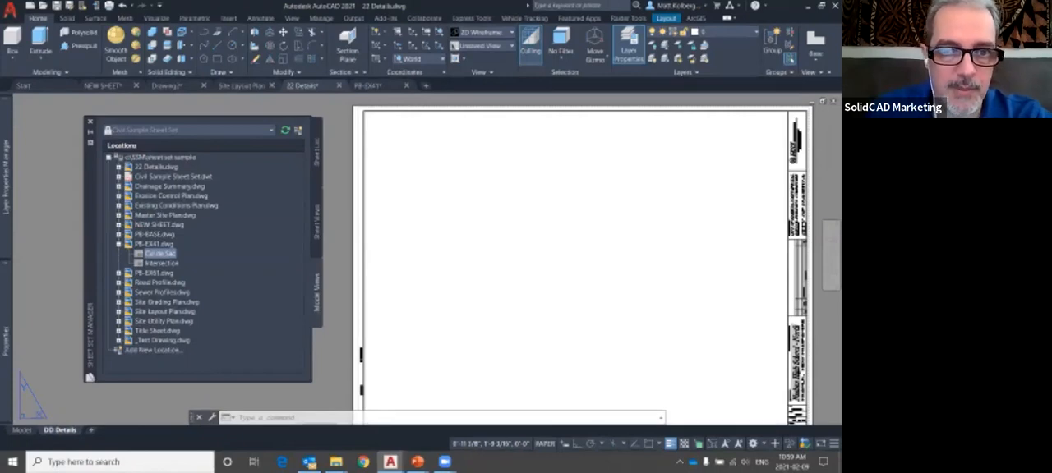
pyautogui.hotkey('alt', 'Tab')
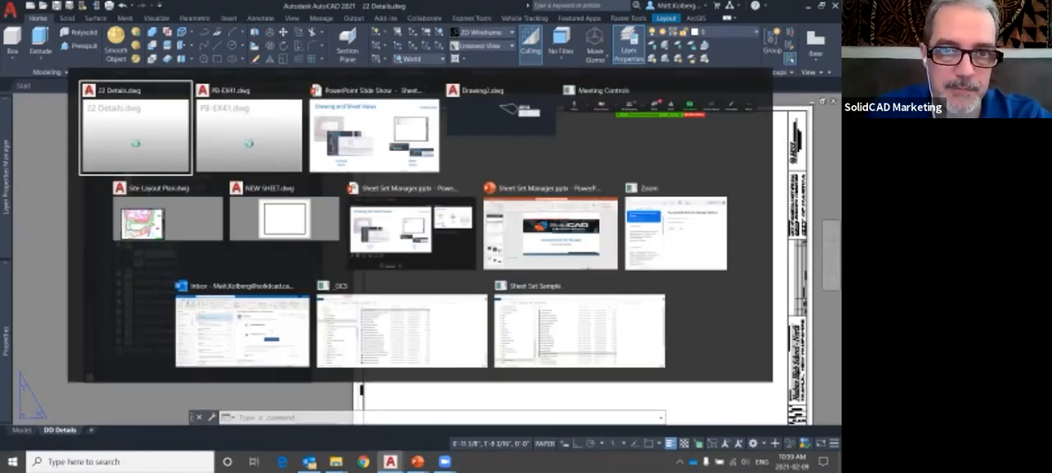
pyautogui.hotkey('alt', 'Tab')
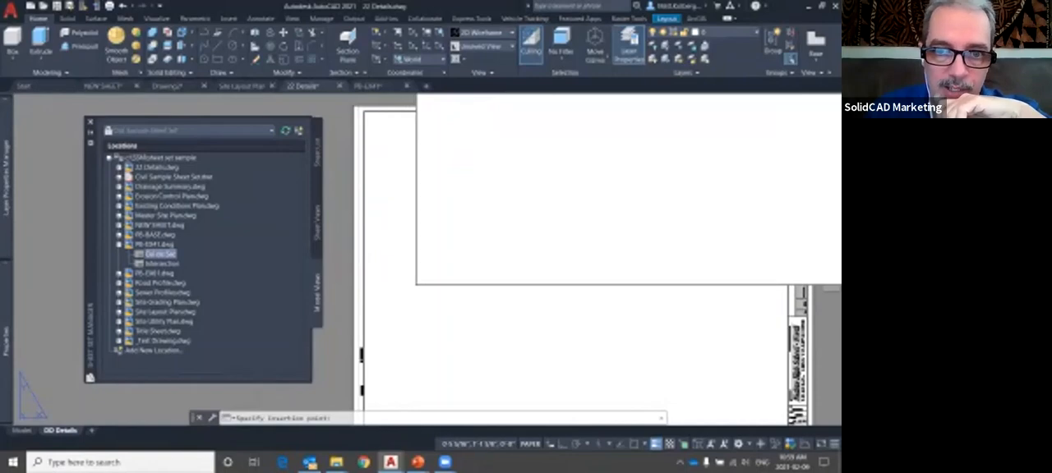
pyautogui.rightClick(411, 237)
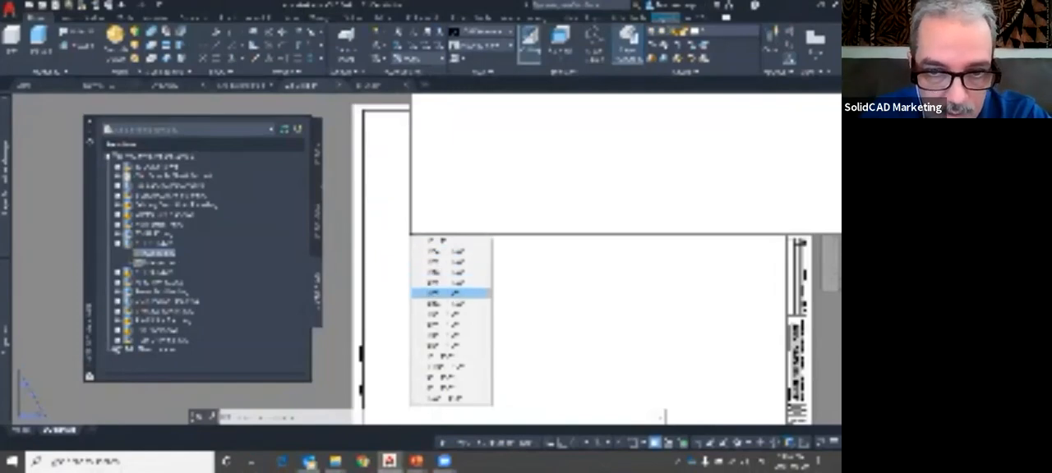
pyautogui.click(450, 335)
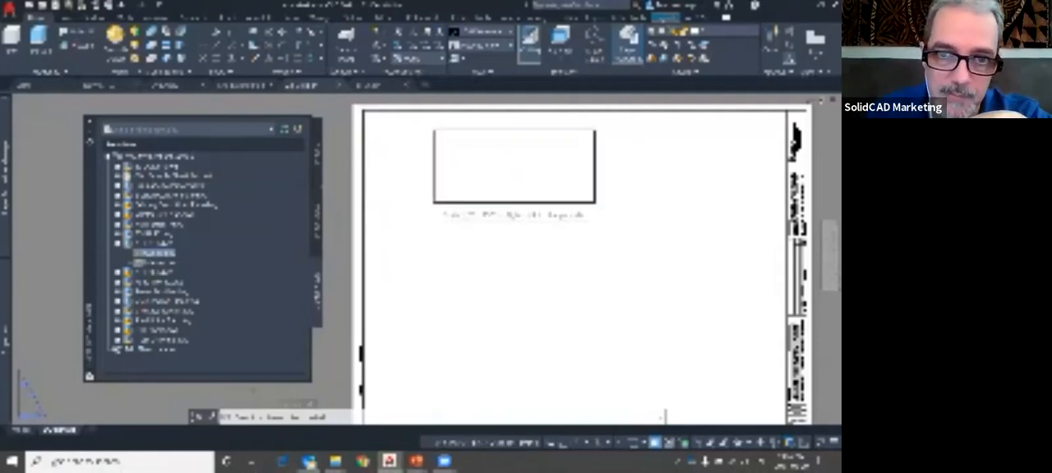
pyautogui.rightClick(434, 203)
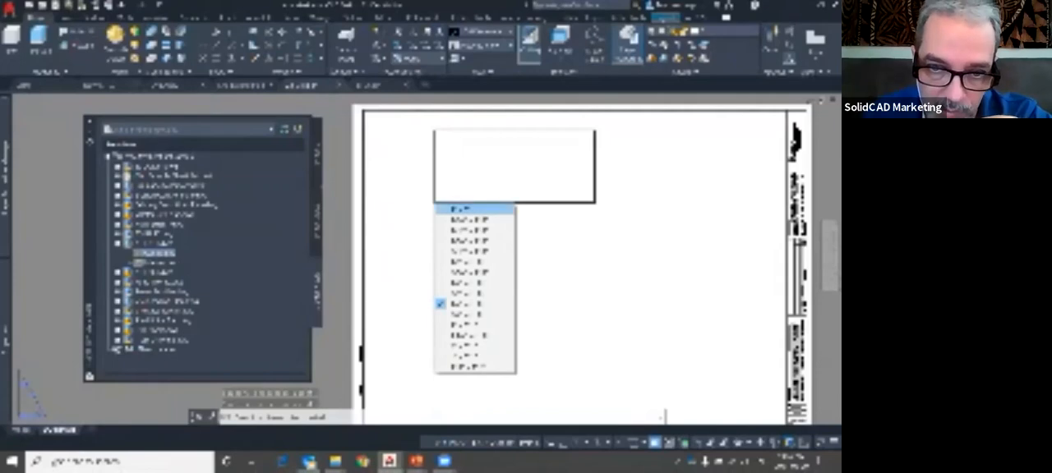
pyautogui.click(472, 282)
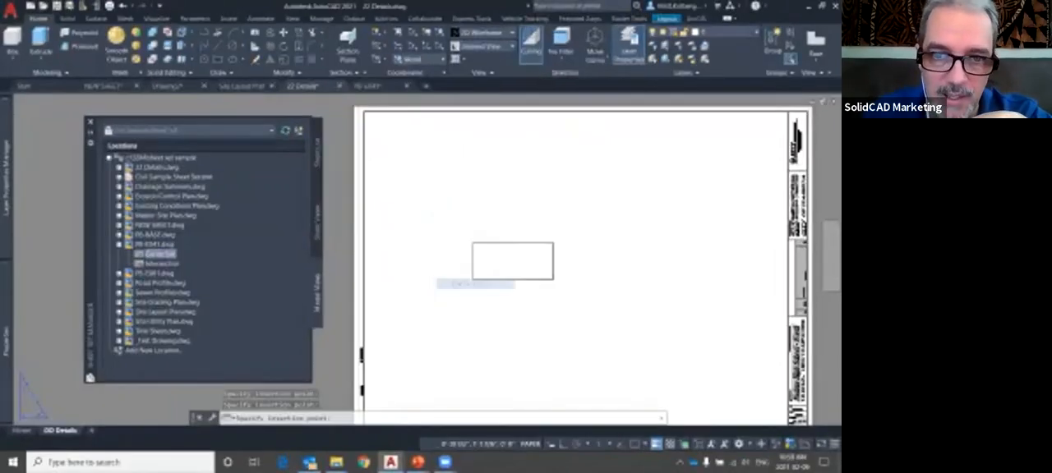
pyautogui.rightClick(448, 227)
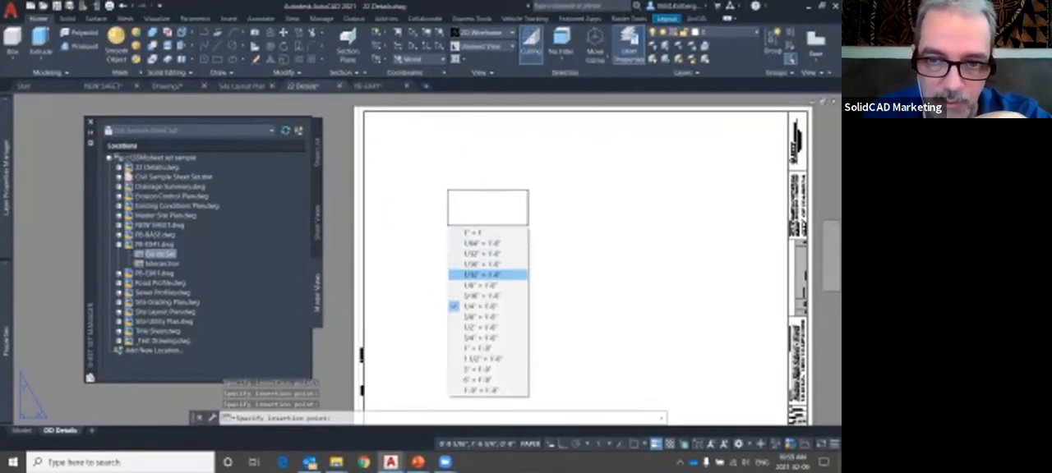
pyautogui.click(487, 316)
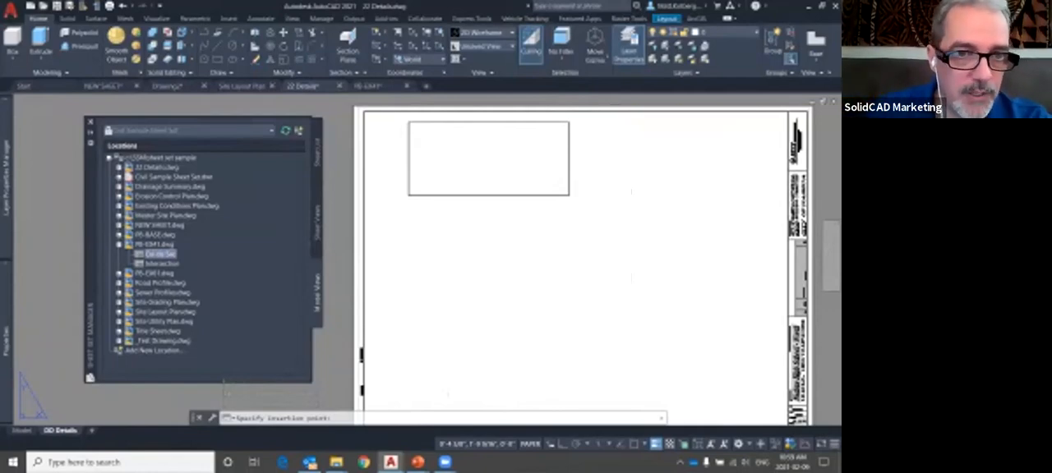
pyautogui.click(409, 197)
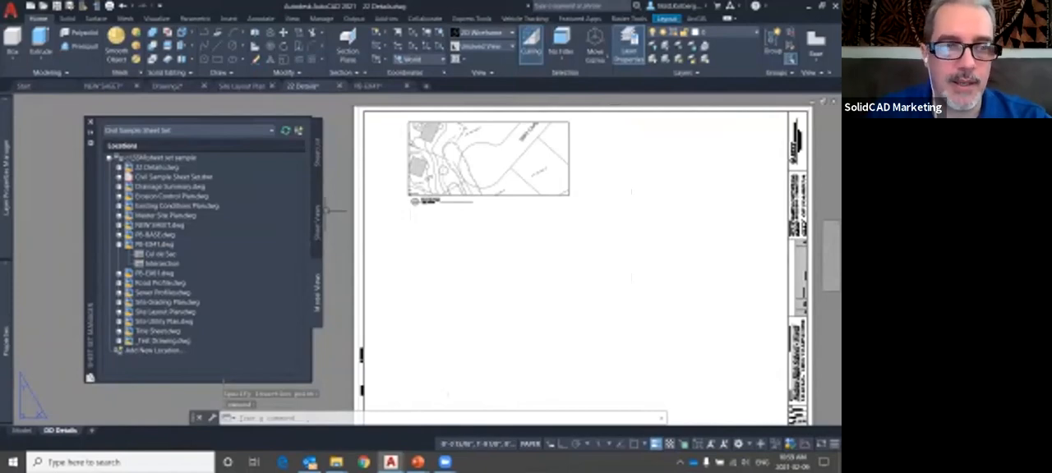
# Inspect the placed view's label, mark its Cul de Sac title, scale and number bubble in blue, then erase the ink
pyautogui.moveTo(160, 254)
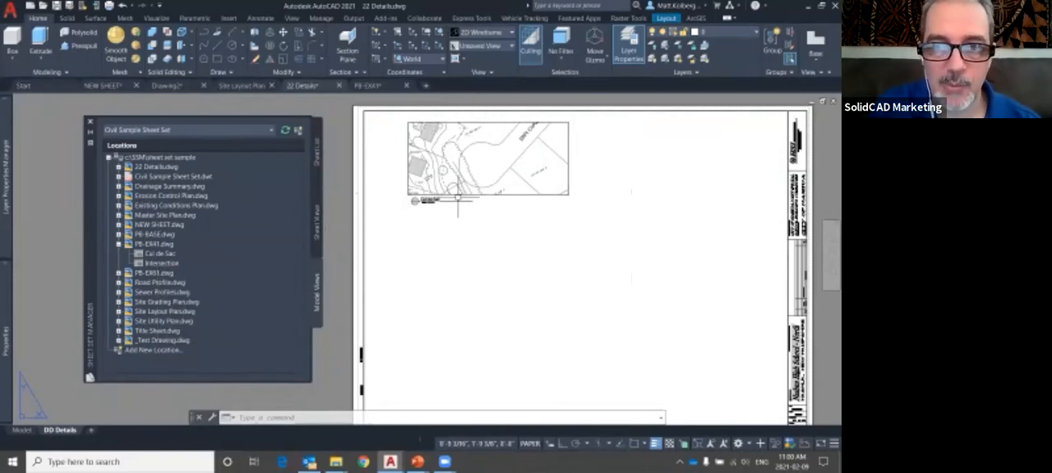
pyautogui.scroll(10, 416, 197)
pyautogui.scroll(-2, 416, 197)
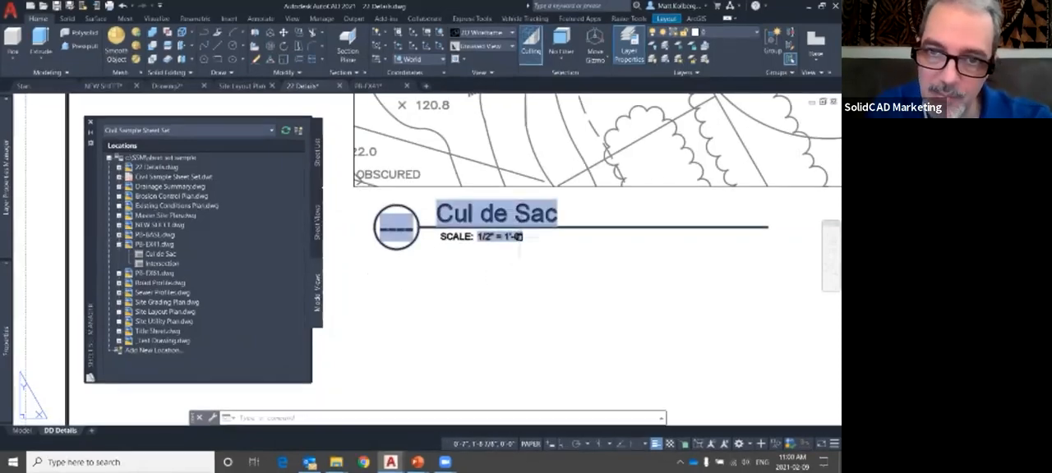
pyautogui.moveTo(564, 210); pyautogui.dragTo(665, 185)
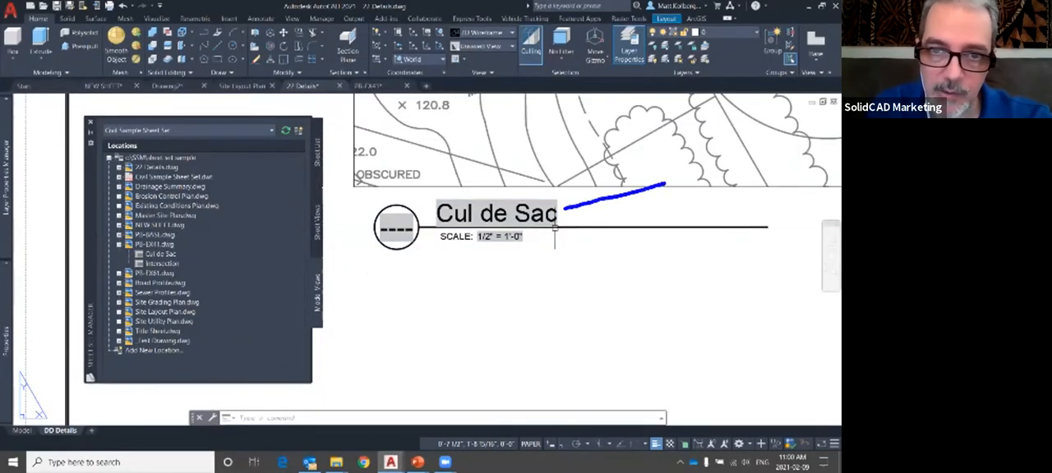
pyautogui.moveTo(513, 245); pyautogui.dragTo(556, 307)
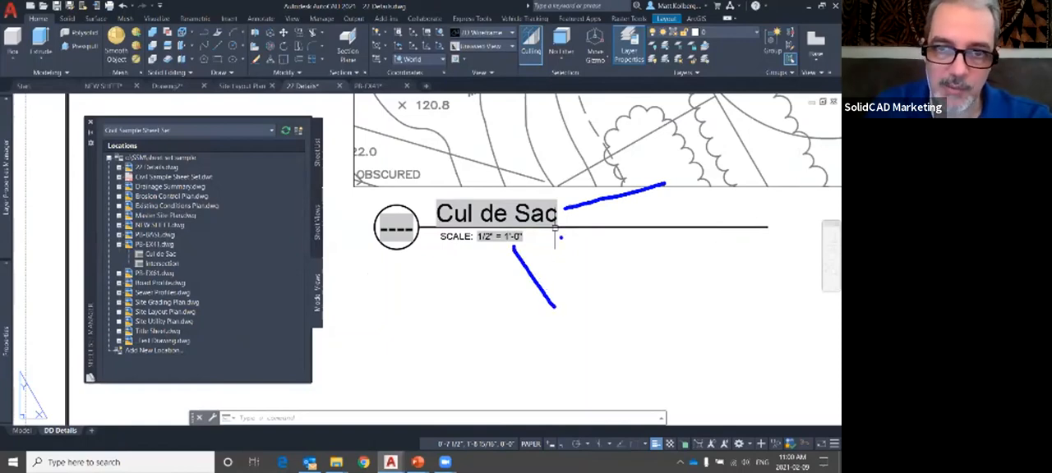
pyautogui.moveTo(509, 184)
pyautogui.mouseDown()
pyautogui.moveTo(569, 261)
pyautogui.moveTo(520, 182)
pyautogui.mouseUp()
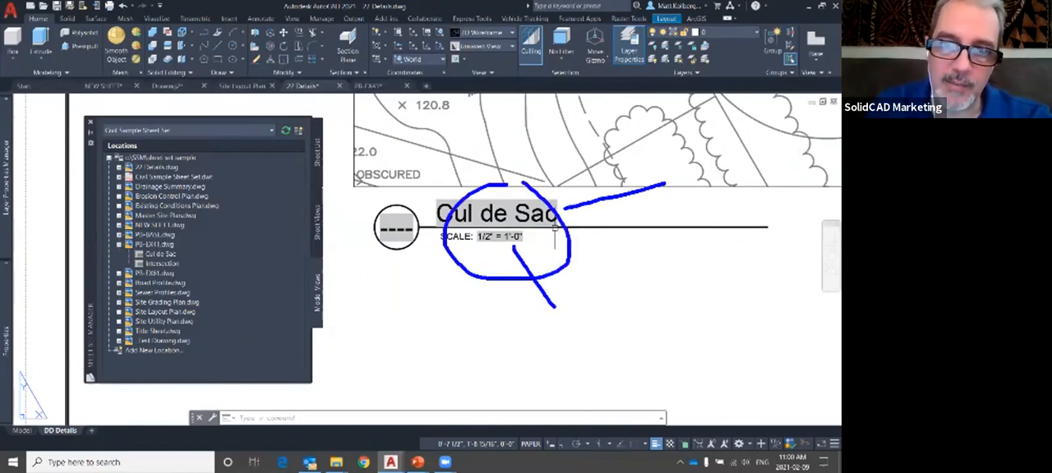
pyautogui.moveTo(401, 189)
pyautogui.mouseDown()
pyautogui.moveTo(342, 239)
pyautogui.moveTo(437, 196)
pyautogui.moveTo(351, 170)
pyautogui.mouseUp()
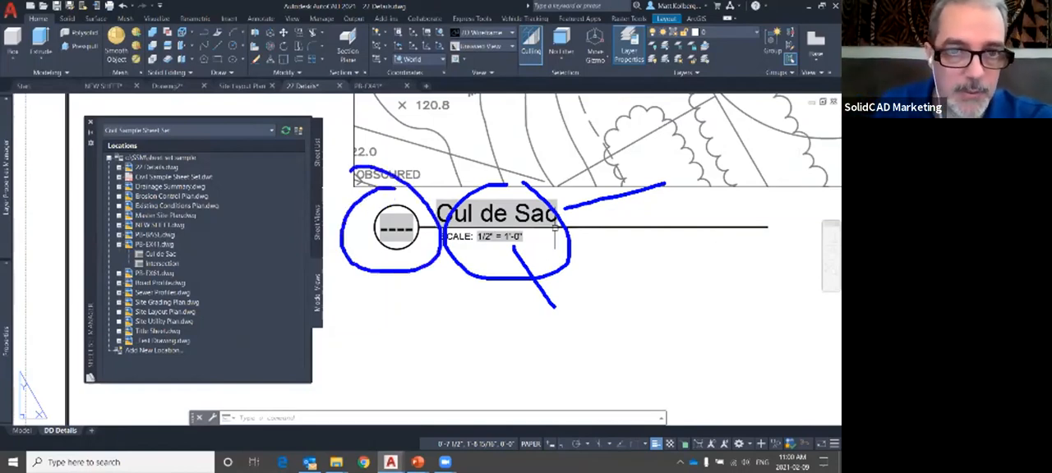
pyautogui.press('Escape')
# Show the sheet views, mark the 100 - Details entry, then expand it and inspect the Cul de Sac view's information
pyautogui.click(317, 171)
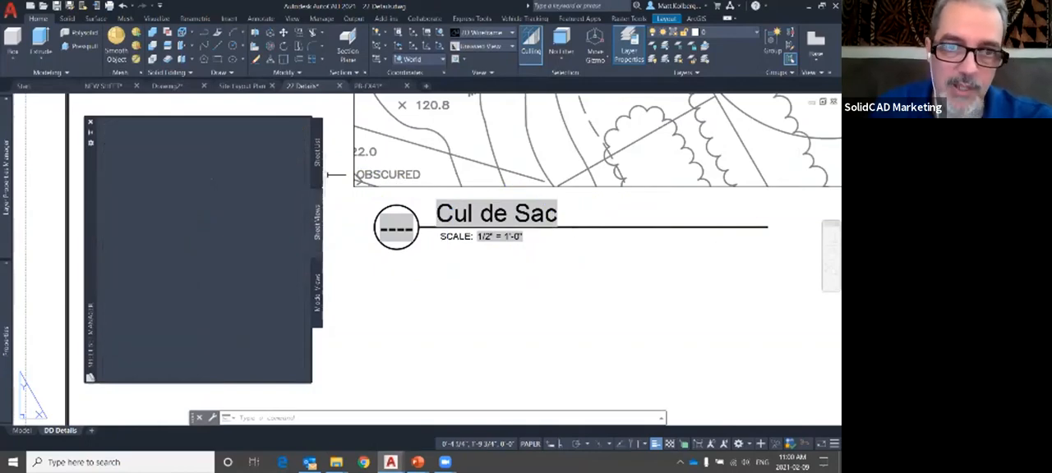
pyautogui.moveTo(332, 205)
pyautogui.mouseDown()
pyautogui.moveTo(281, 194)
pyautogui.moveTo(337, 260)
pyautogui.moveTo(274, 181)
pyautogui.mouseUp()
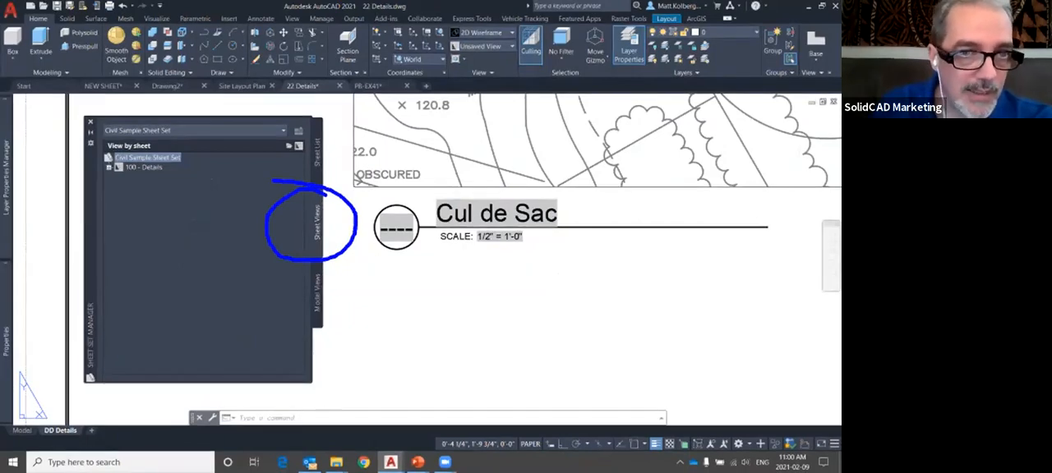
pyautogui.moveTo(154, 180); pyautogui.dragTo(189, 203)
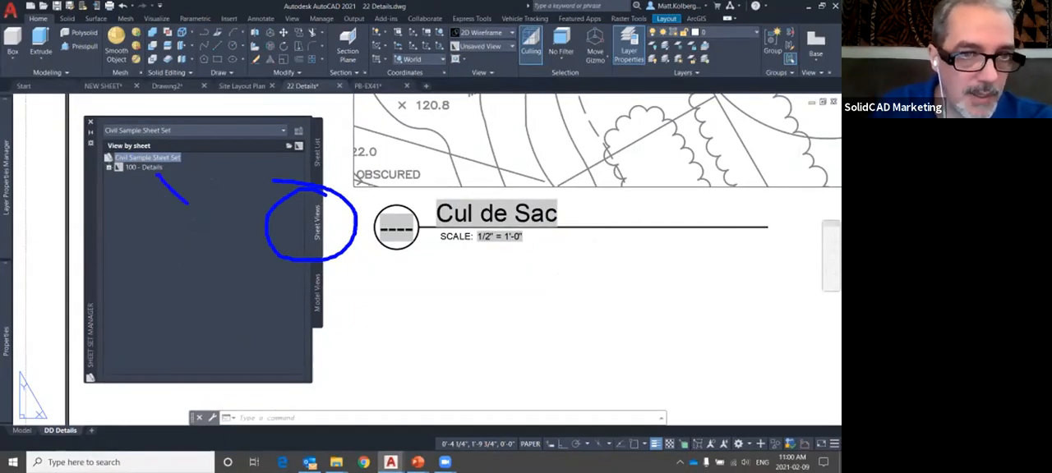
pyautogui.press('Escape')
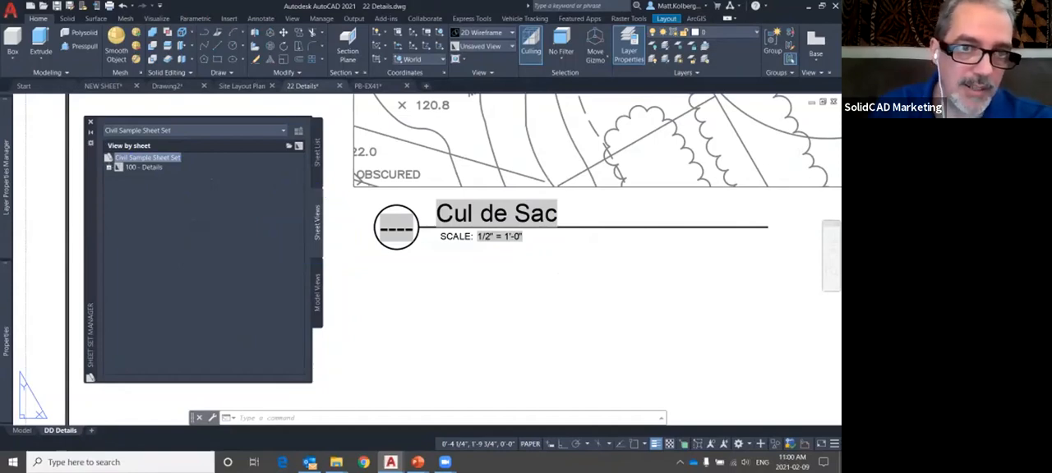
pyautogui.doubleClick(144, 168)
pyautogui.click(151, 177)
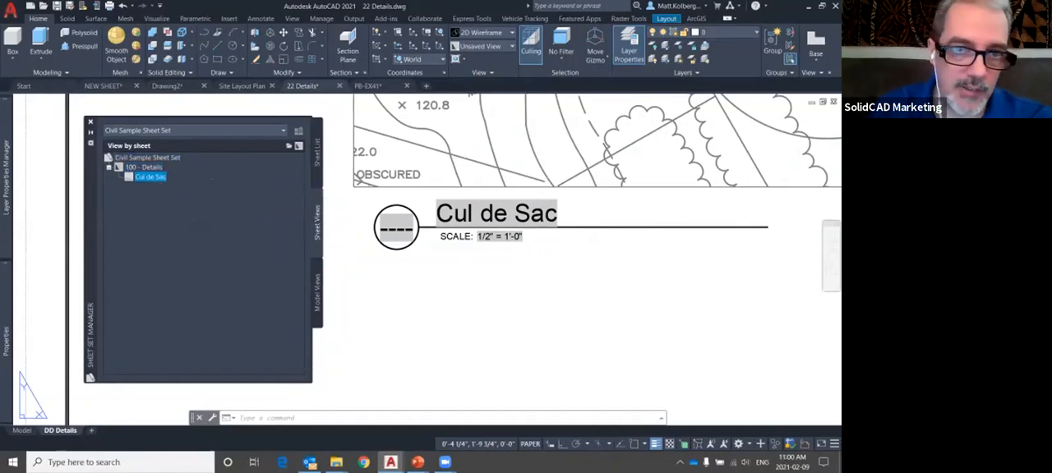
pyautogui.moveTo(150, 177)
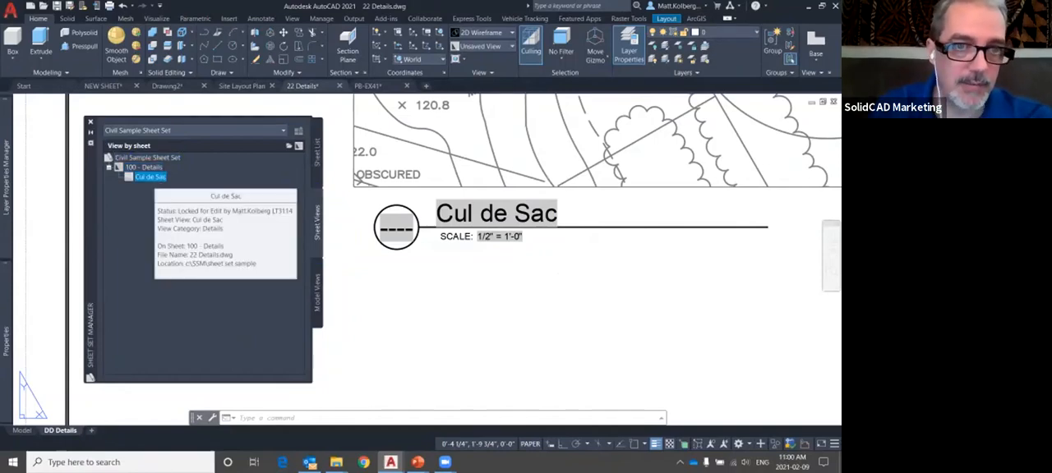
# Show the sheet list and mark the numbers of the Site Grading Plan sheets in blue
pyautogui.click(316, 152)
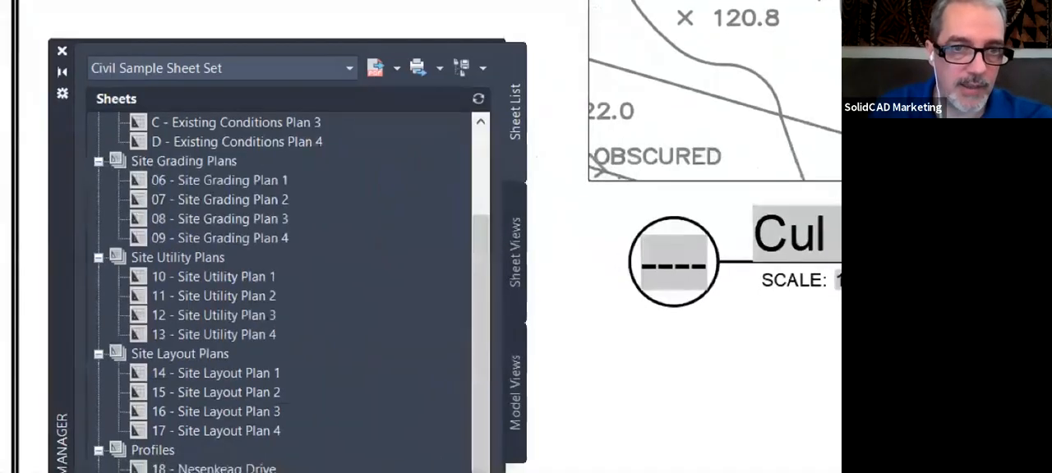
pyautogui.moveTo(189, 168)
pyautogui.mouseDown()
pyautogui.moveTo(195, 180)
pyautogui.moveTo(171, 226)
pyautogui.moveTo(209, 198)
pyautogui.mouseUp()
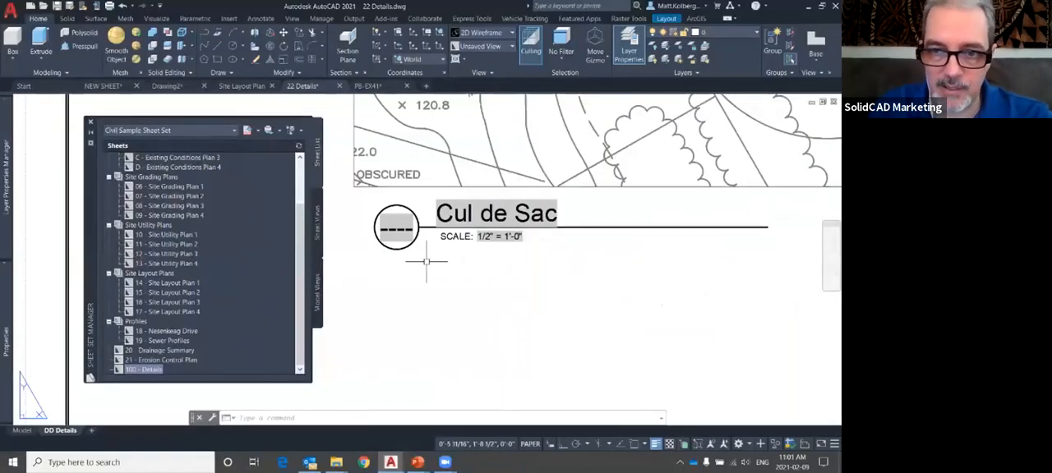
# Circle the title block's Sheet No. 100 in blue and draw a line linking it to the 100 - Details sheet in the list
pyautogui.scroll(-5, 410, 262)
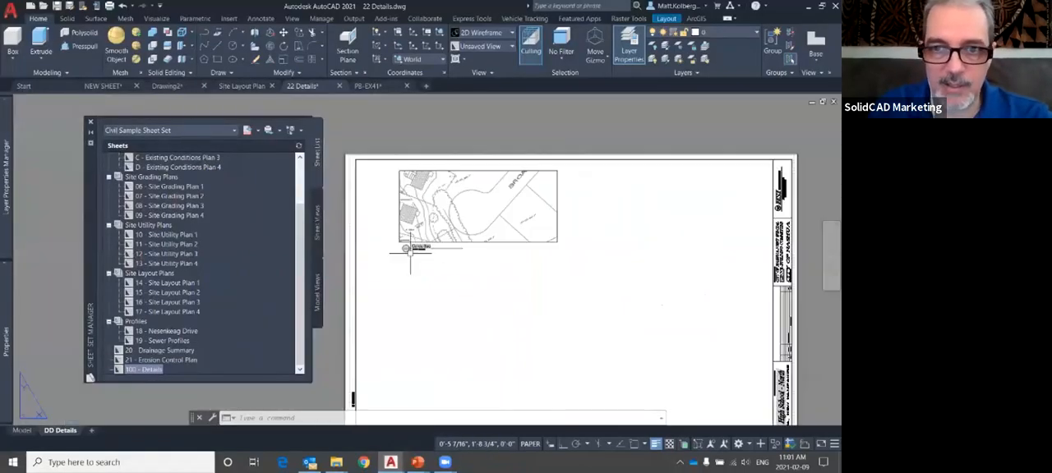
pyautogui.scroll(6, 630, 342)
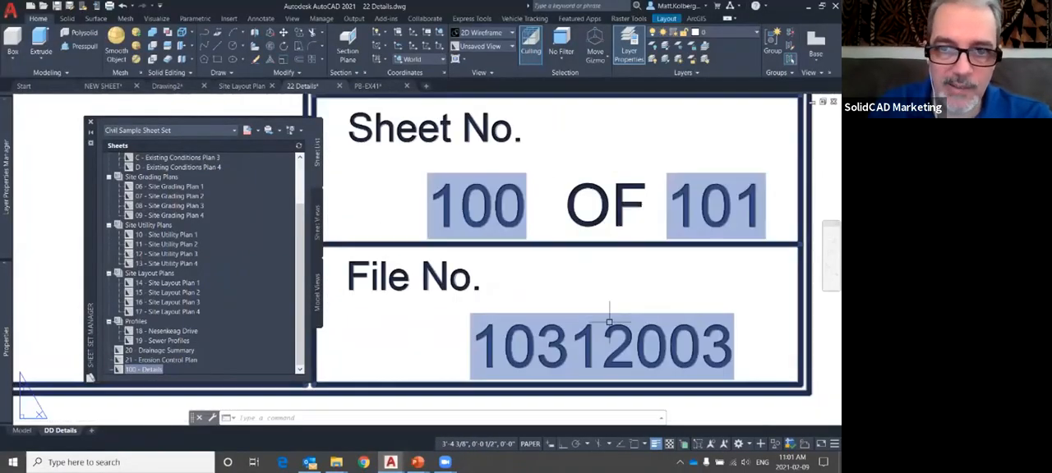
pyautogui.moveTo(526, 153)
pyautogui.mouseDown()
pyautogui.moveTo(453, 148)
pyautogui.moveTo(533, 210)
pyautogui.mouseUp()
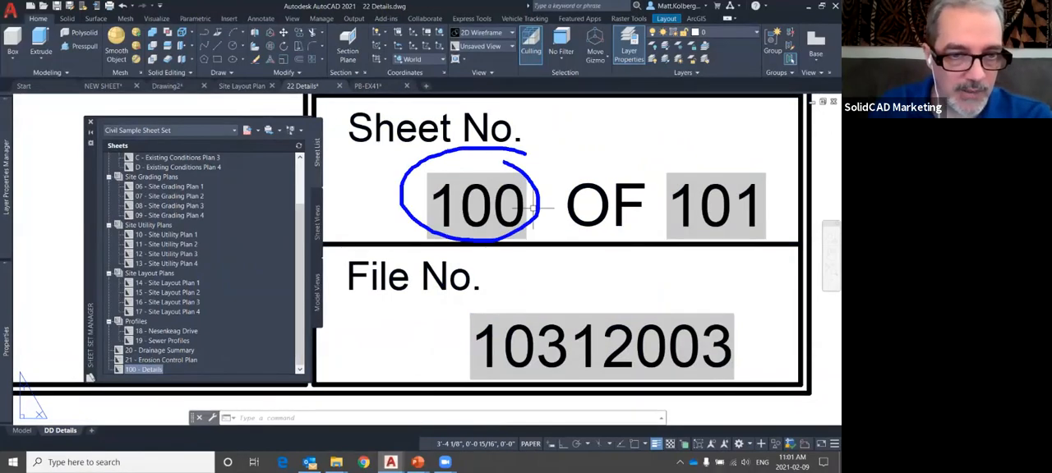
pyautogui.moveTo(433, 210)
pyautogui.mouseDown()
pyautogui.moveTo(353, 217)
pyautogui.moveTo(173, 372)
pyautogui.mouseUp()
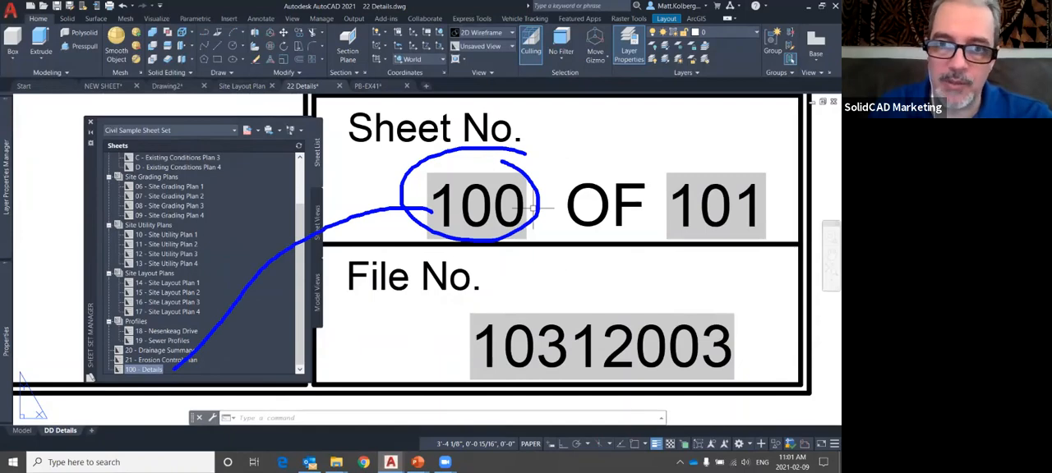
# Renumber the Cul de Sac view under 100 - Details in the sheet views as A
pyautogui.scroll(-10, 533, 210)
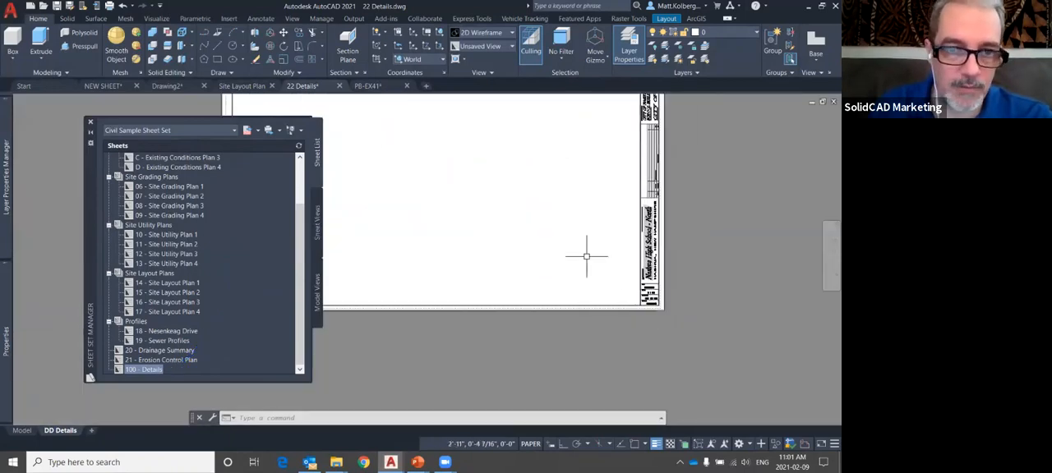
pyautogui.scroll(8, 379, 195)
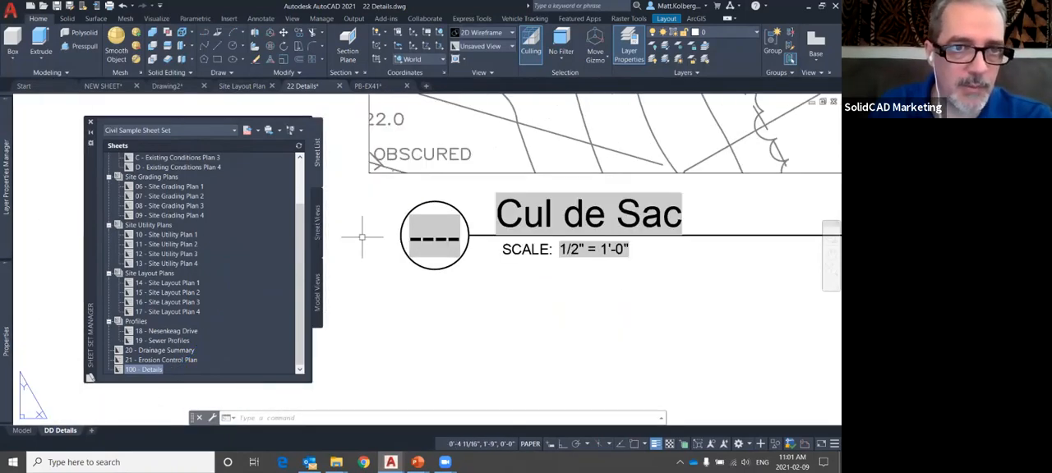
pyautogui.click(321, 238)
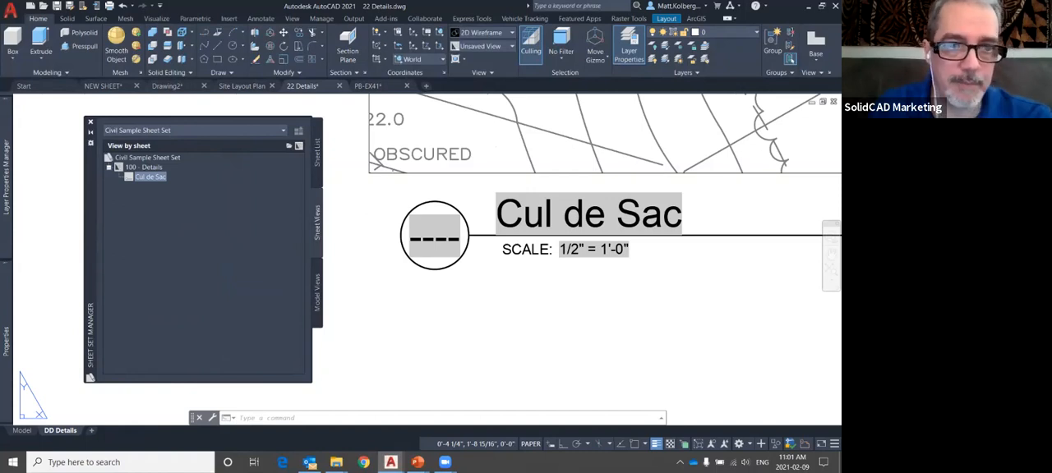
pyautogui.rightClick(150, 177)
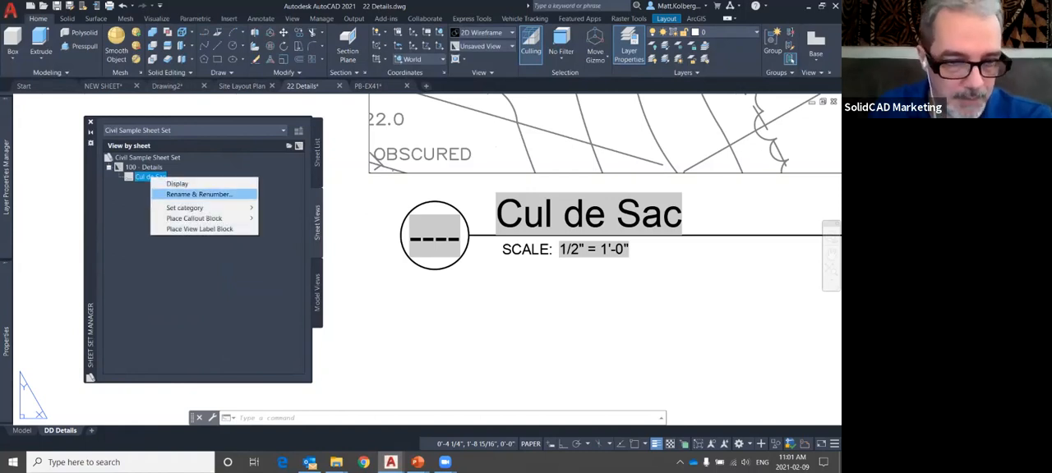
pyautogui.click(199, 194)
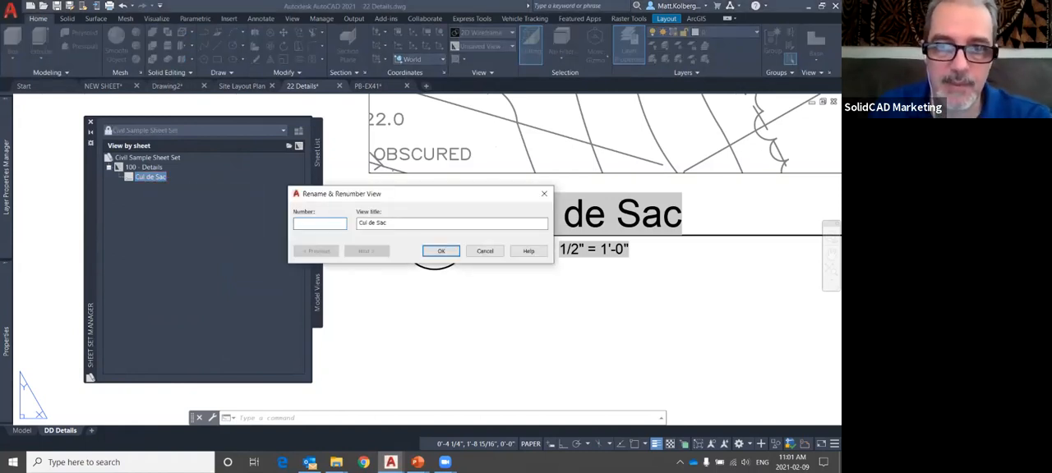
pyautogui.click(441, 250)
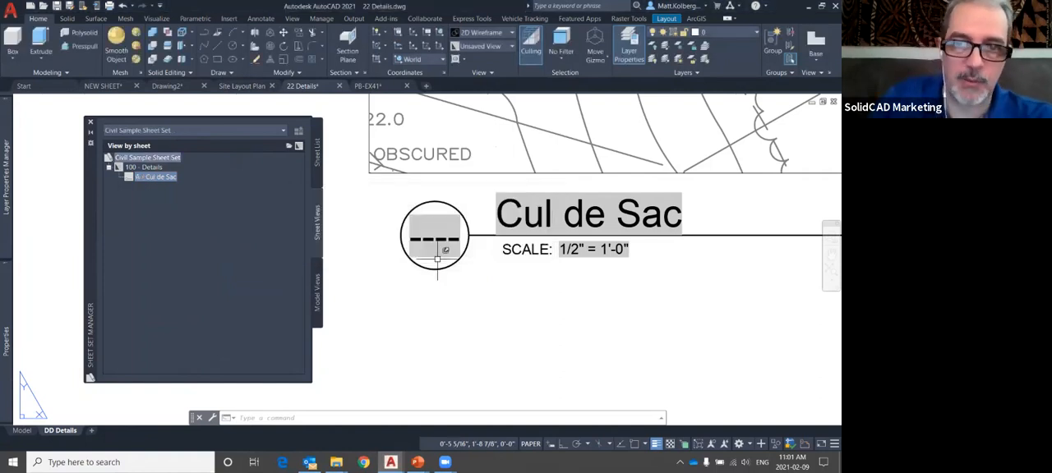
# Regenerate the DD Details layout to update the Cul de Sac label's number bubble
pyautogui.write('RE')
pyautogui.press('Return')
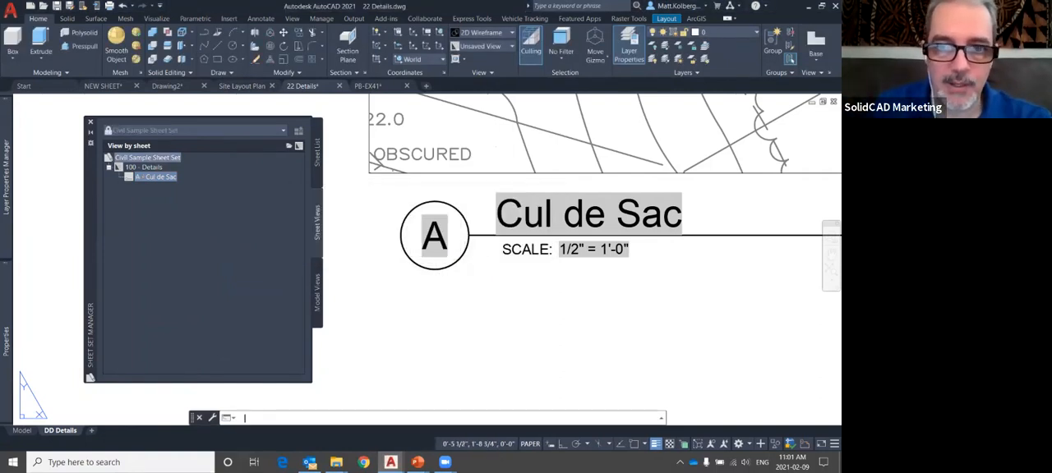
pyautogui.scroll(-3, 468, 255)
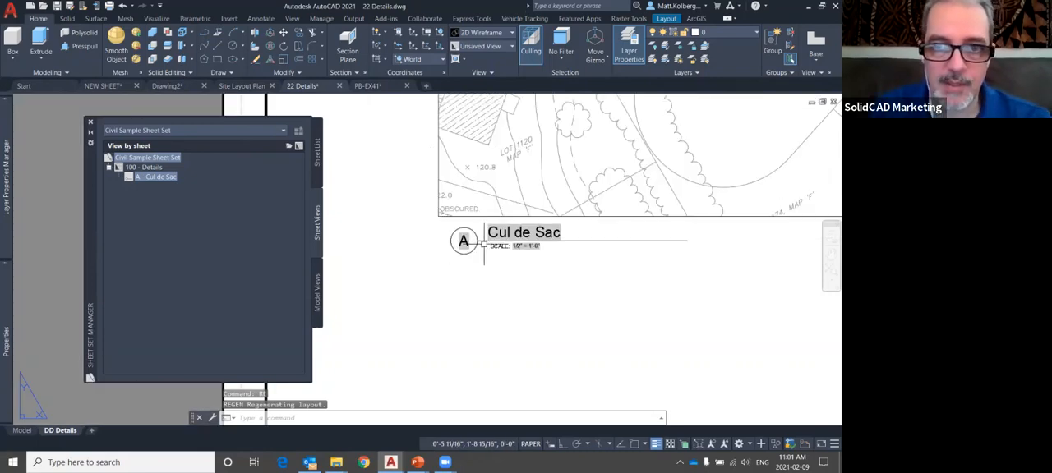
pyautogui.scroll(-4, 484, 244)
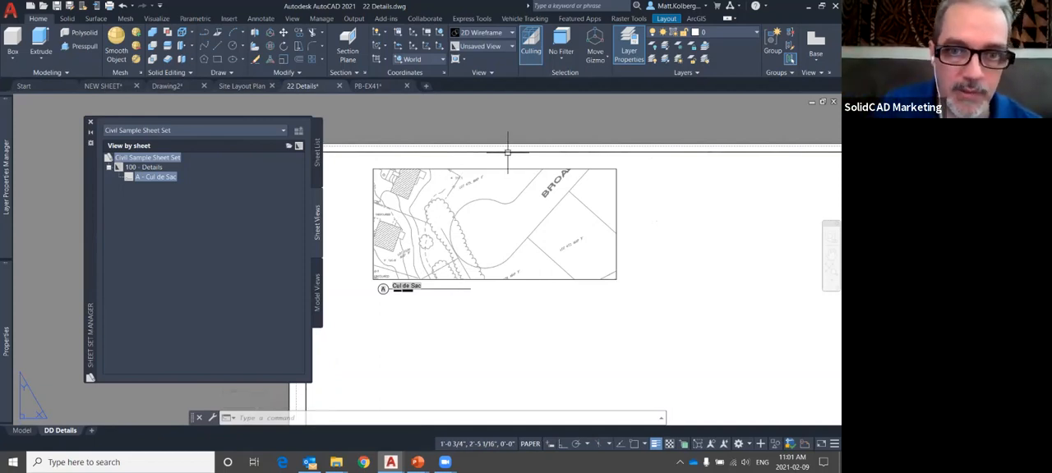
# Switch to the PB-EX41 drawing and examine the cul-de-sac at the end of Broadcrest Lane
pyautogui.click(368, 85)
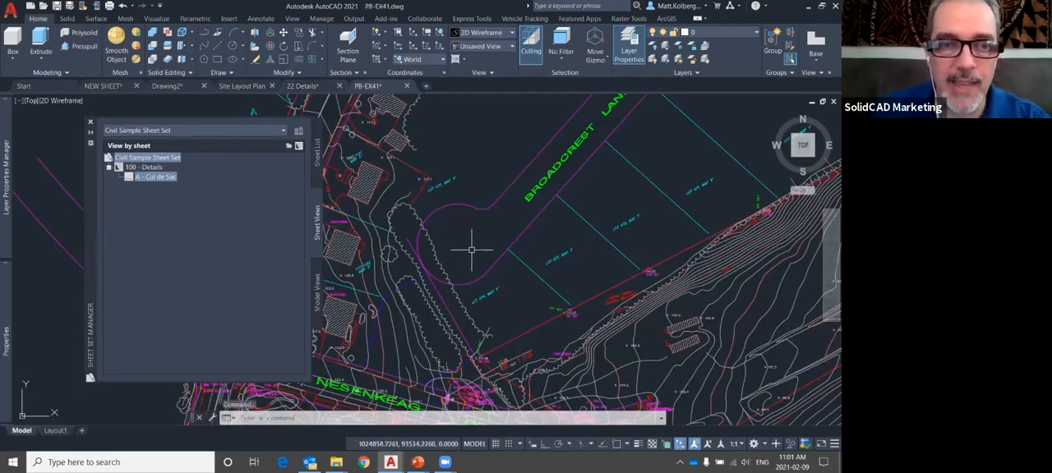
pyautogui.scroll(2, 447, 230)
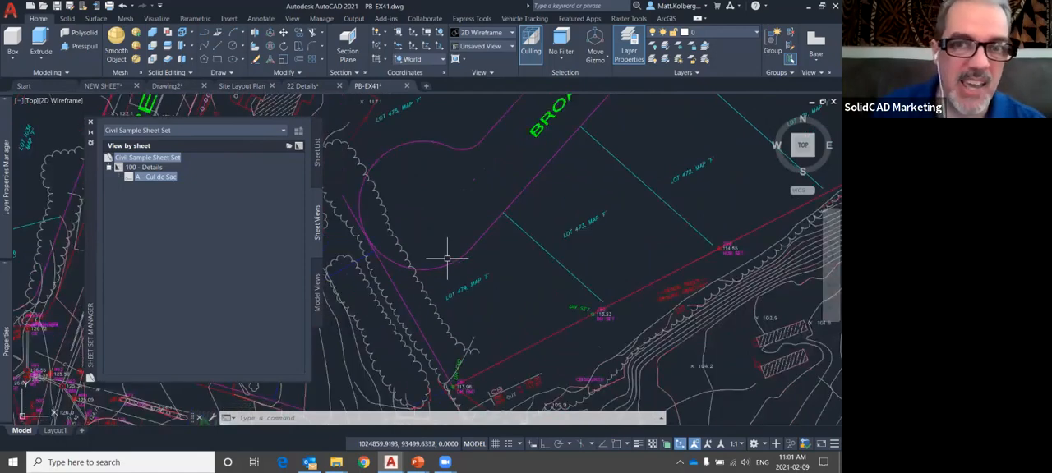
pyautogui.moveTo(414, 268)
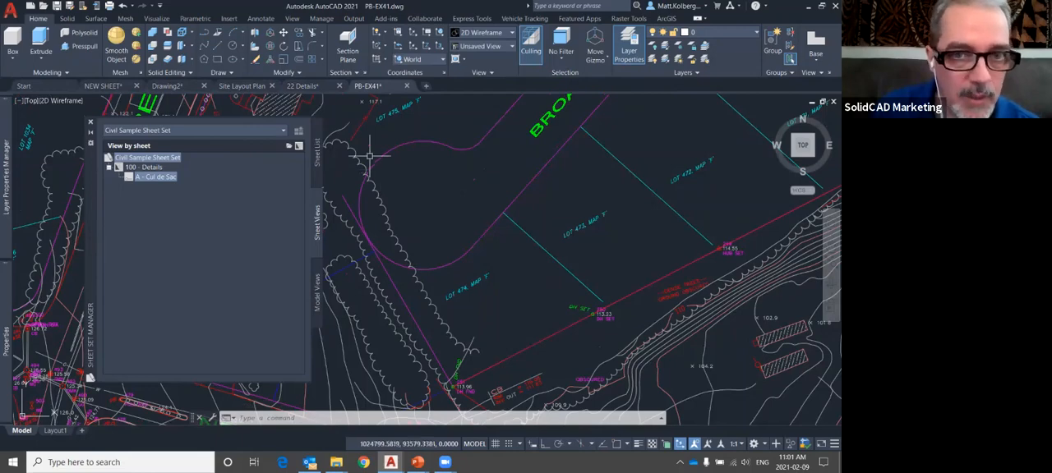
pyautogui.moveTo(327, 92)
pyautogui.moveTo(348, 142)
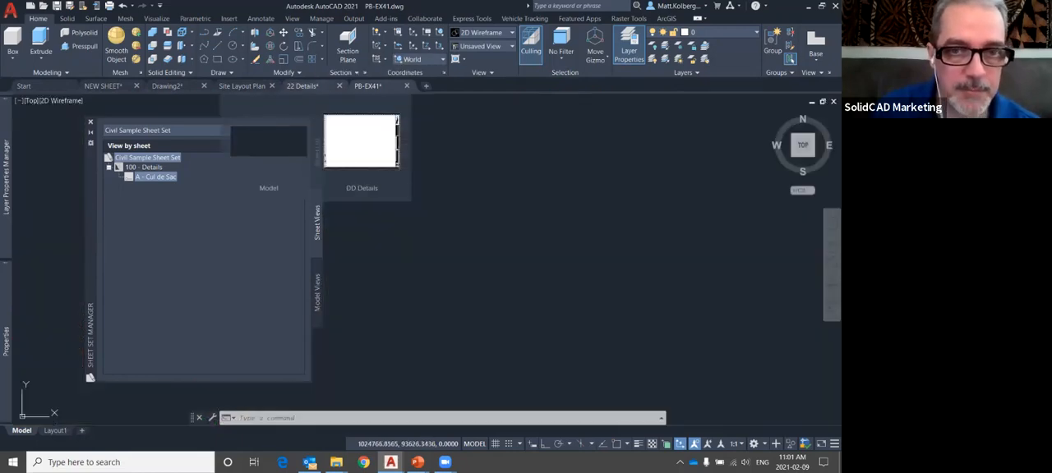
pyautogui.moveTo(269, 143)
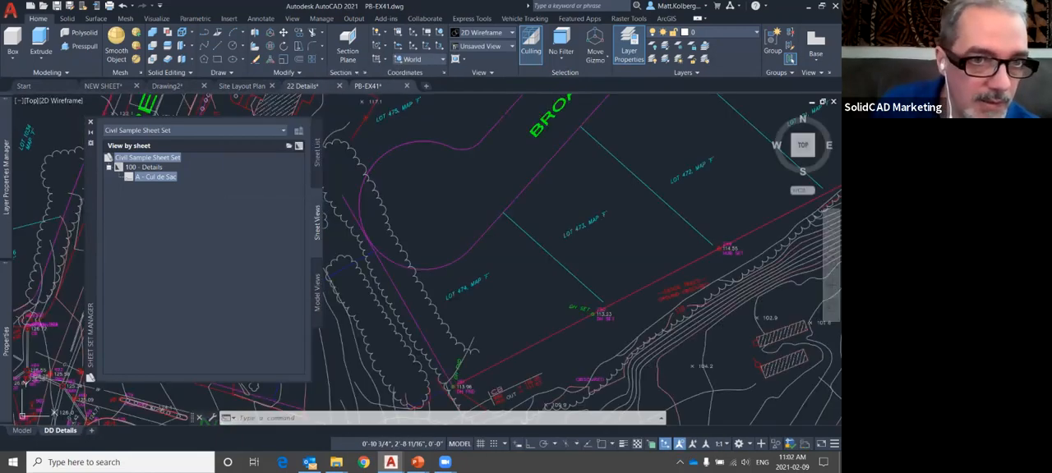
# Open the 01 - Master Plan sheet from the sheet list and view the cul-de-sac at the end of Broadcrest Lane
pyautogui.scroll(3, 201, 263)
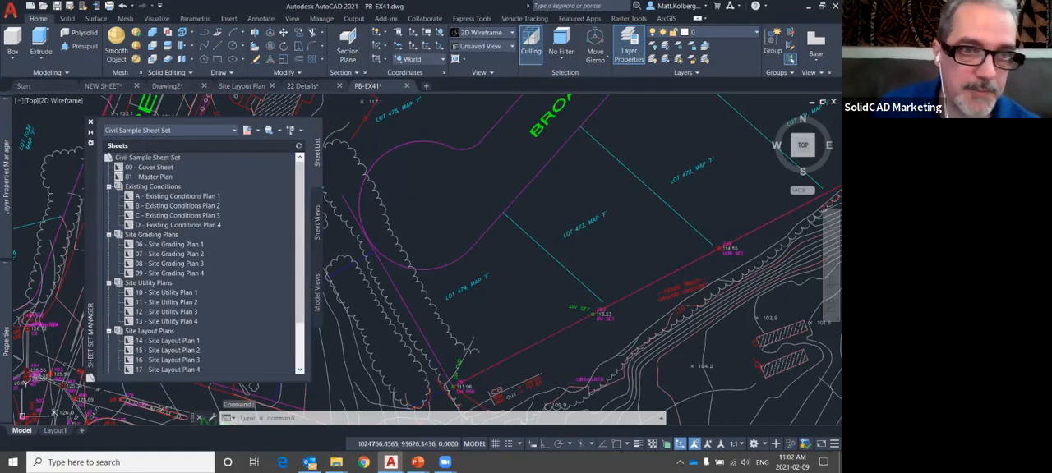
pyautogui.doubleClick(149, 177)
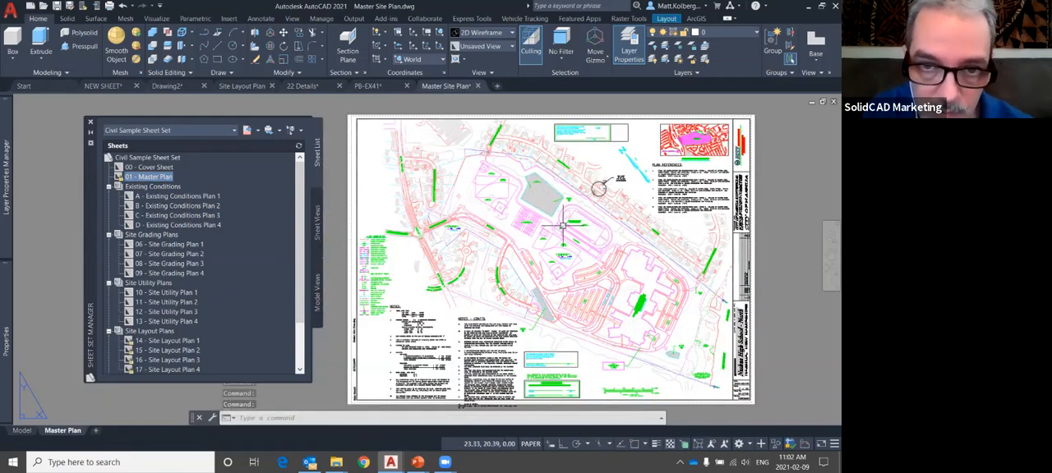
pyautogui.scroll(8, 423, 203)
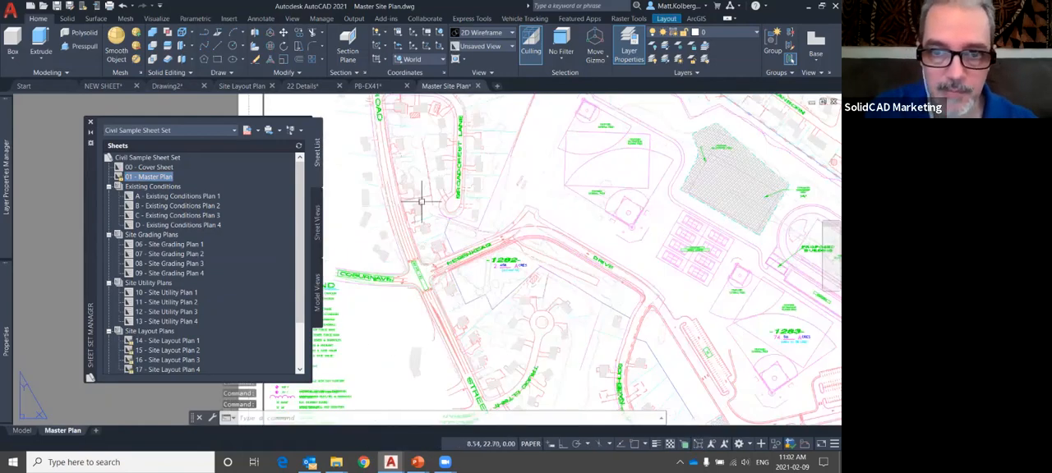
pyautogui.scroll(4, 503, 222)
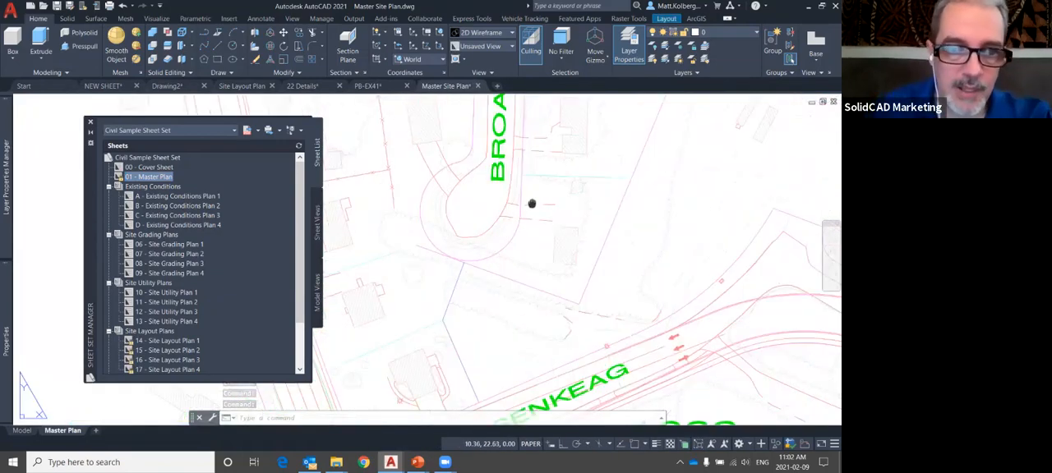
pyautogui.moveTo(504, 230); pyautogui.dragTo(548, 239, button='middle')
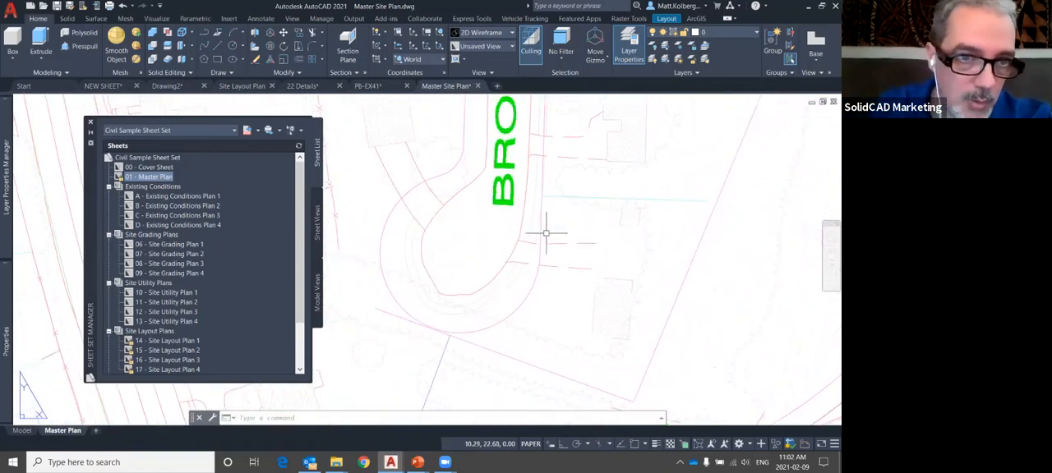
# Show the sheet views and circle the Callout Bubble option for A - Cul de Sac in blue
pyautogui.click(317, 222)
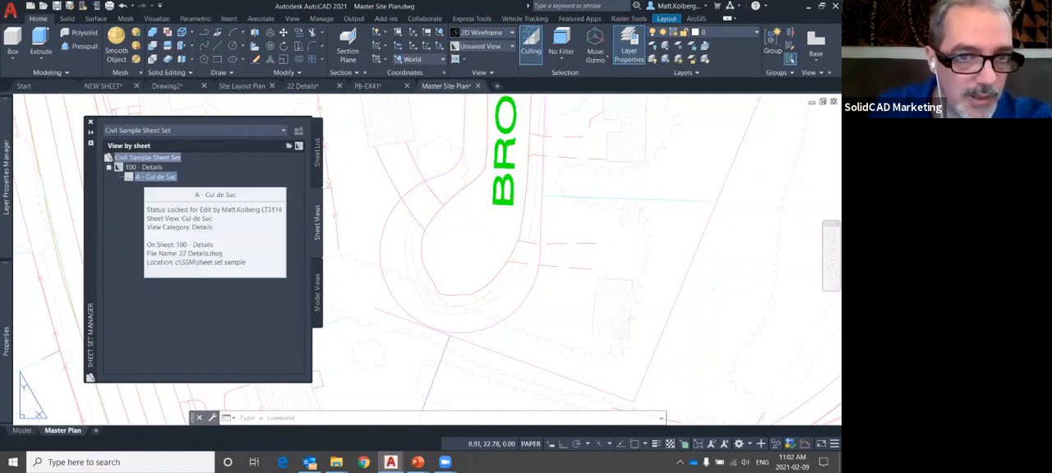
pyautogui.rightClick(145, 178)
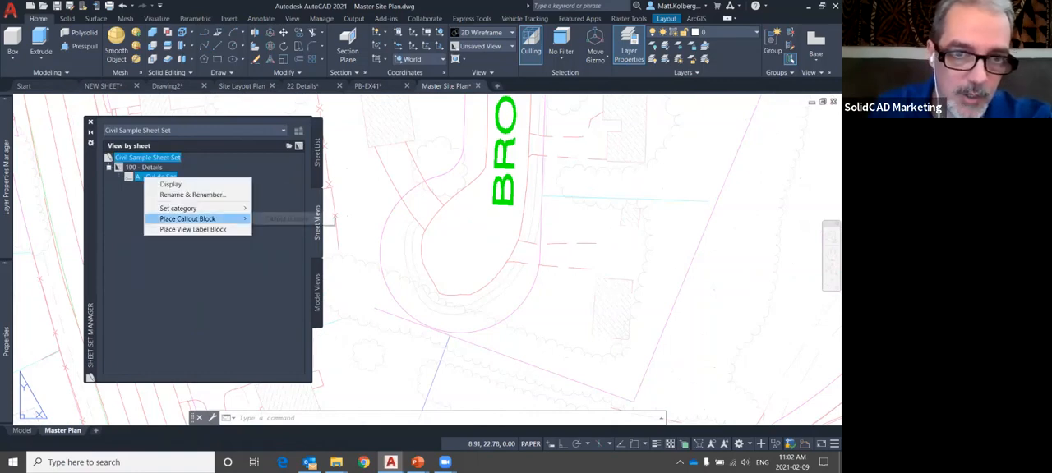
pyautogui.moveTo(197, 218)
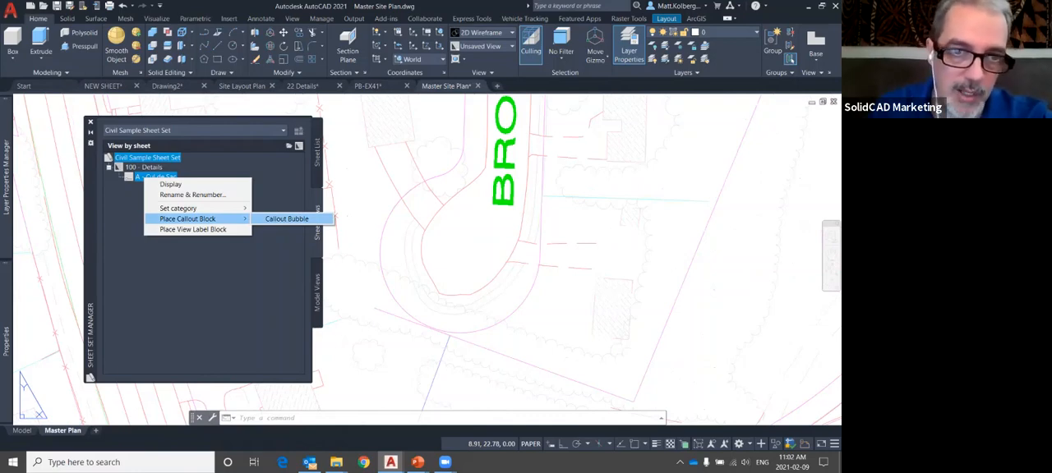
pyautogui.moveTo(310, 204)
pyautogui.mouseDown()
pyautogui.moveTo(317, 240)
pyautogui.moveTo(304, 198)
pyautogui.mouseUp()
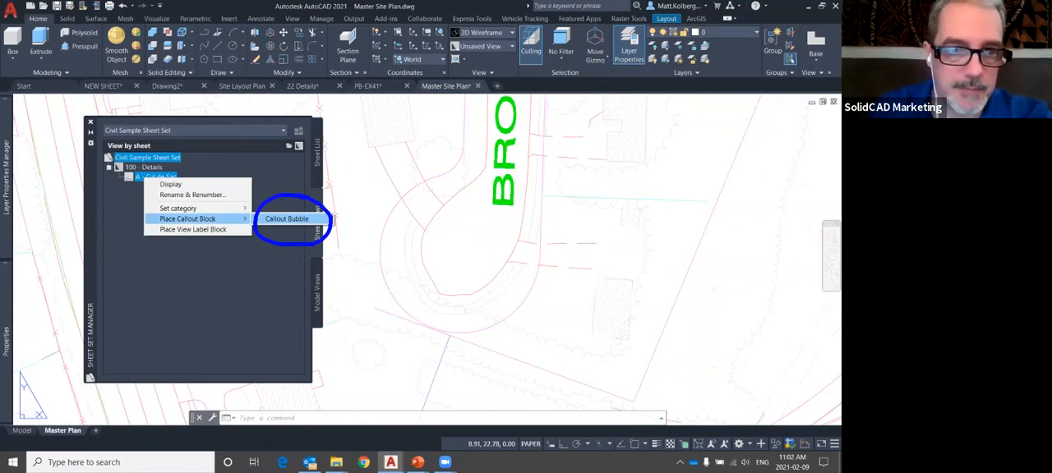
pyautogui.press('Escape')
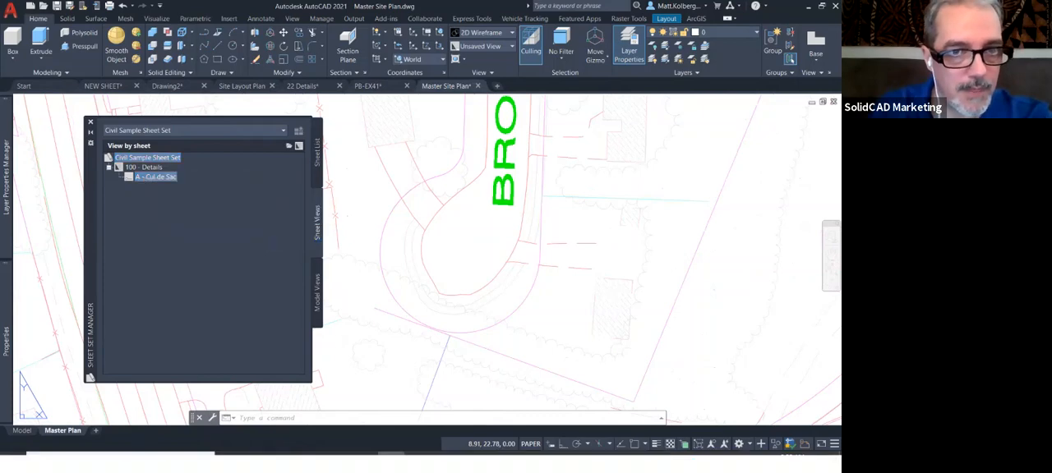
# Place a Callout Bubble for the A - Cul de Sac view beside the Broadcrest cul-de-sac on the Master Plan sheet
pyautogui.rightClick(164, 177)
pyautogui.moveTo(214, 217)
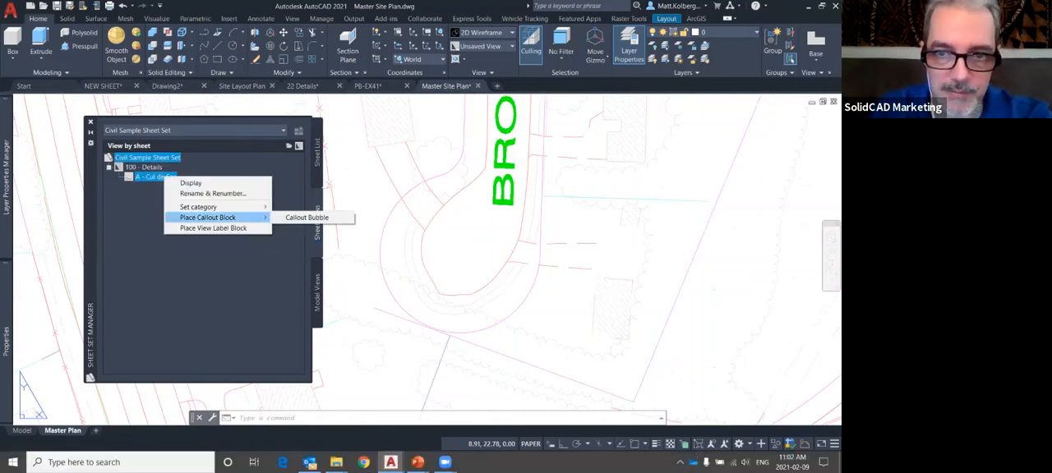
pyautogui.click(307, 217)
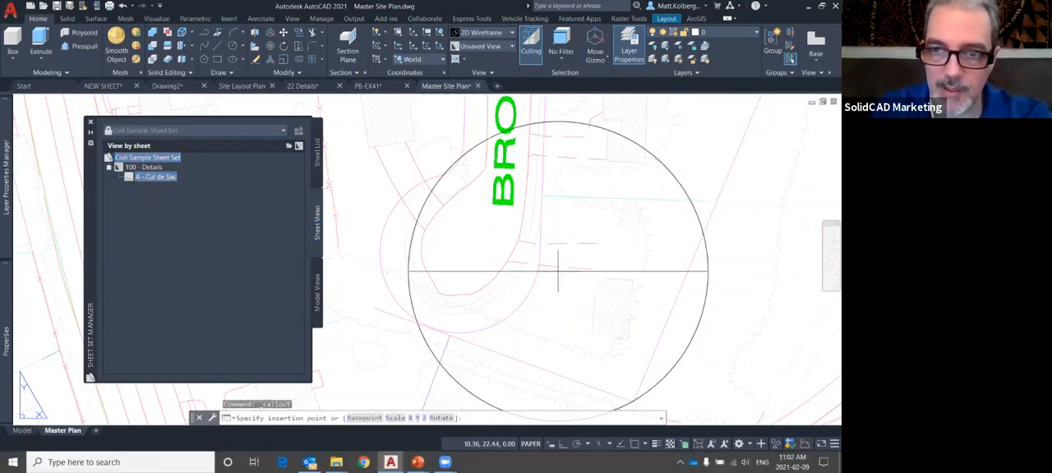
pyautogui.scroll(-4, 521, 243)
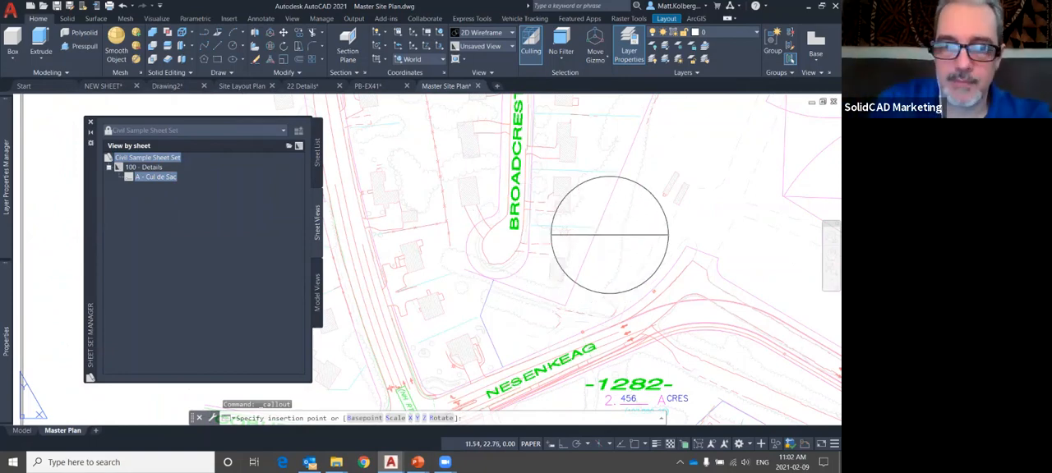
pyautogui.click(610, 236)
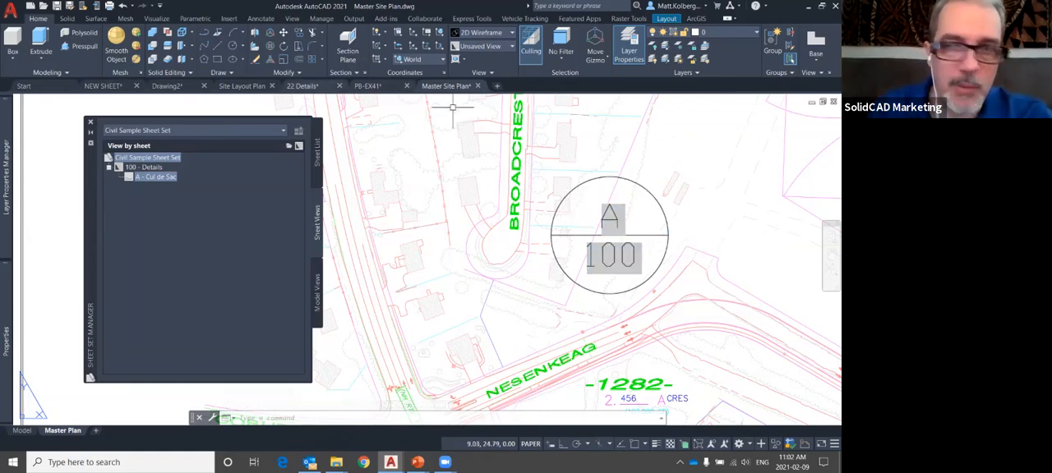
# Return to the 22 Details drawing, show the sheet list and activate the DD Details layout
pyautogui.click(302, 86)
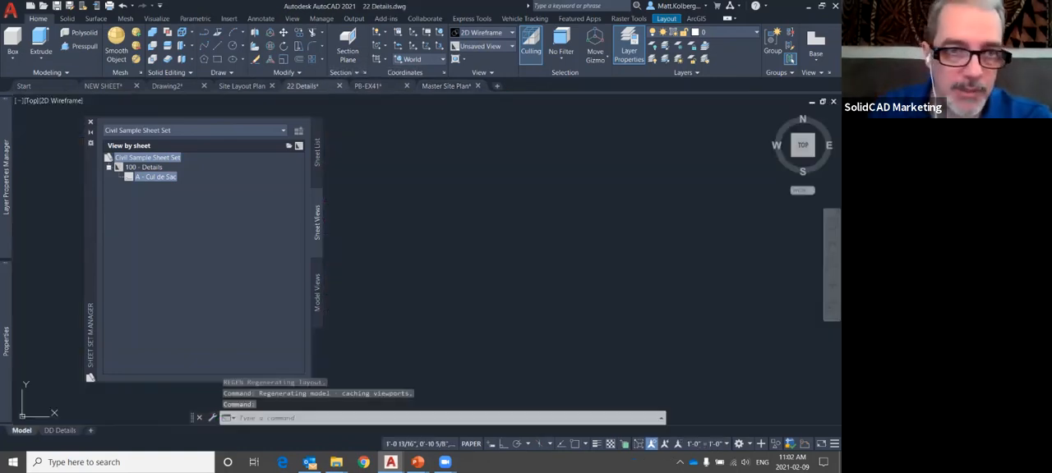
pyautogui.doubleClick(465, 198)
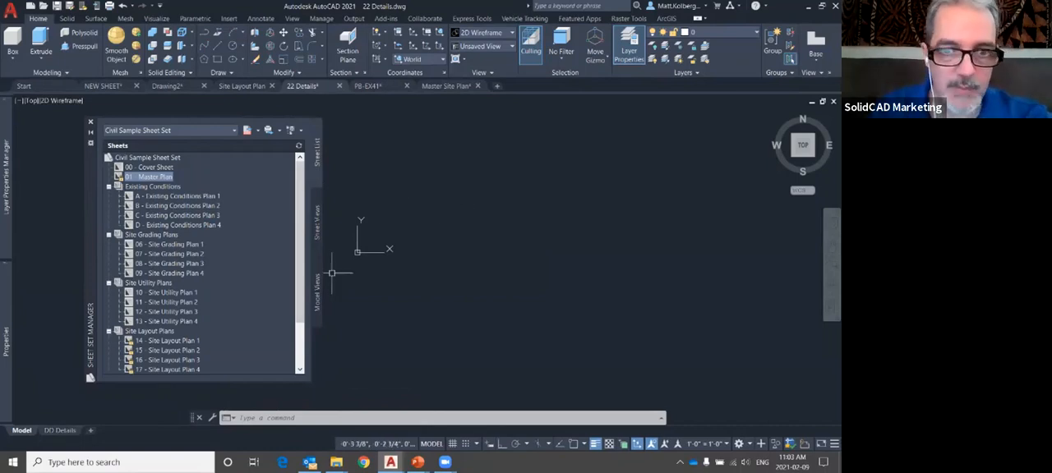
pyautogui.click(60, 431)
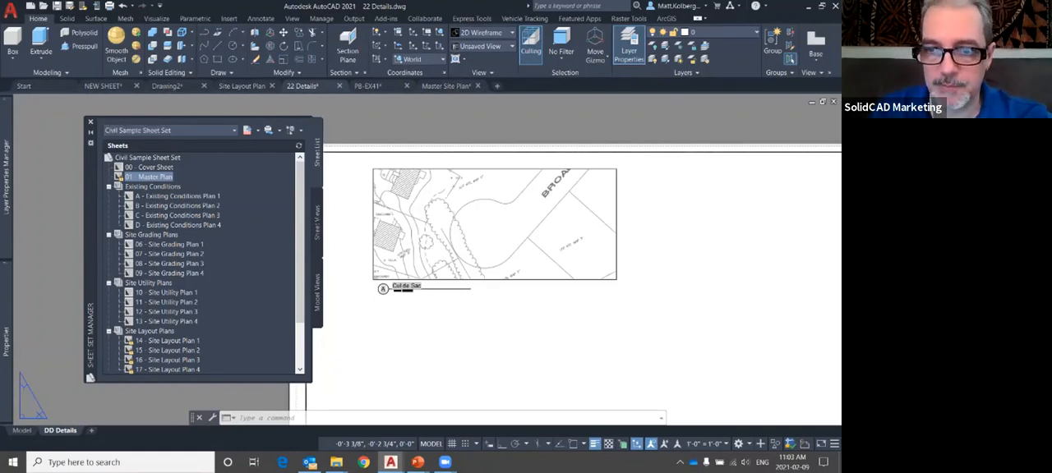
# Circle the Scale and Sheet No. fields in the details sheet's title block in blue
pyautogui.scroll(-2, 423, 197)
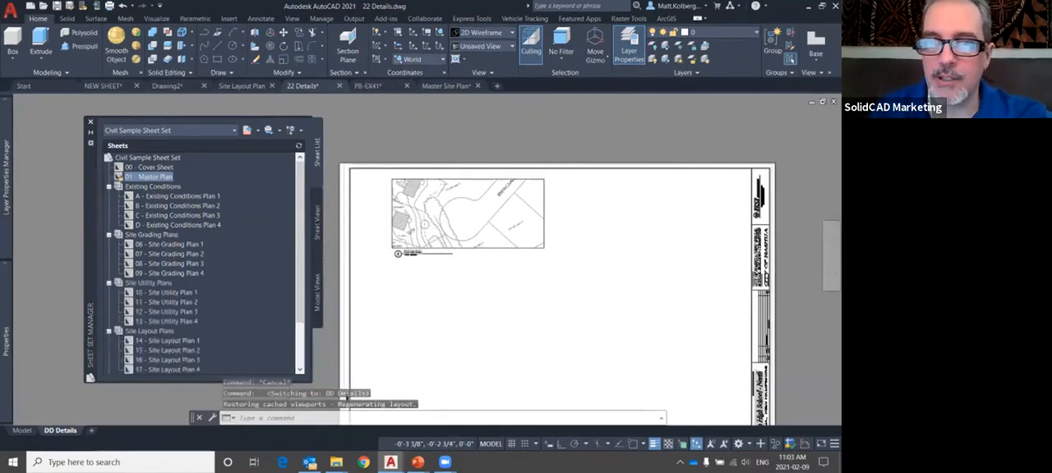
pyautogui.scroll(2, 735, 397)
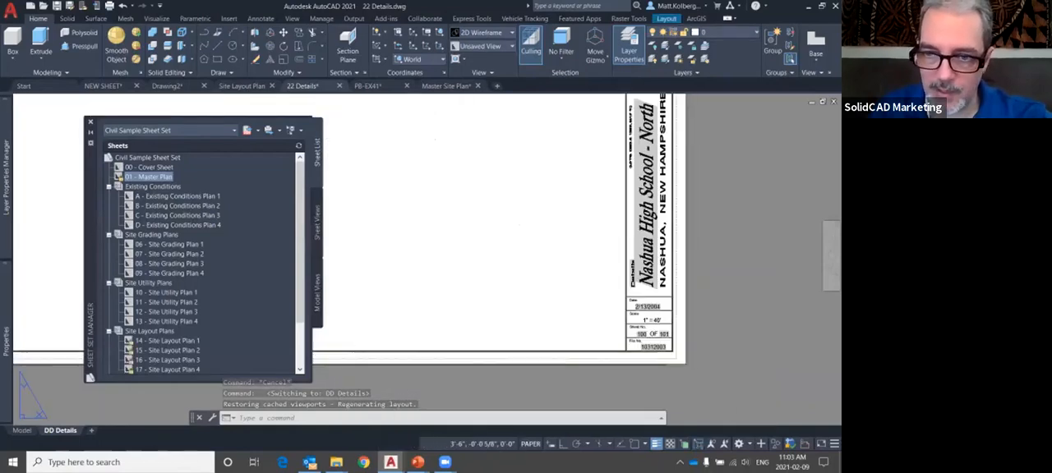
pyautogui.scroll(3, 658, 313)
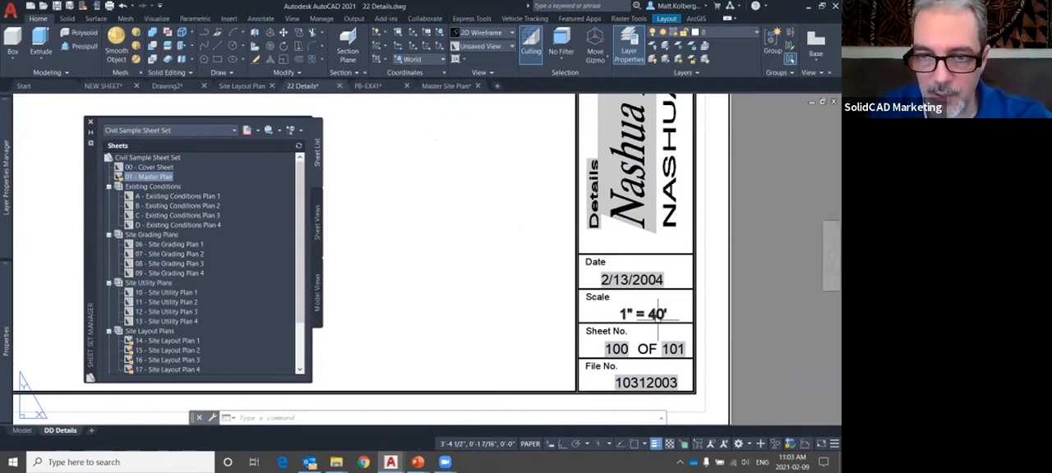
pyautogui.moveTo(633, 281)
pyautogui.mouseDown()
pyautogui.moveTo(545, 306)
pyautogui.moveTo(727, 366)
pyautogui.moveTo(588, 303)
pyautogui.mouseUp()
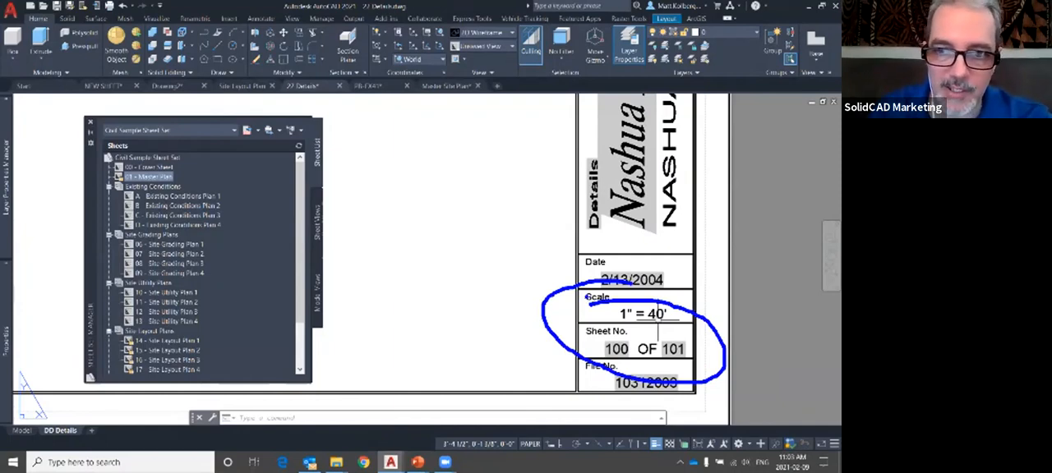
# Clear the blue markup and renumber the 100 - Details sheet as 102 in the sheet set
pyautogui.press('Escape')
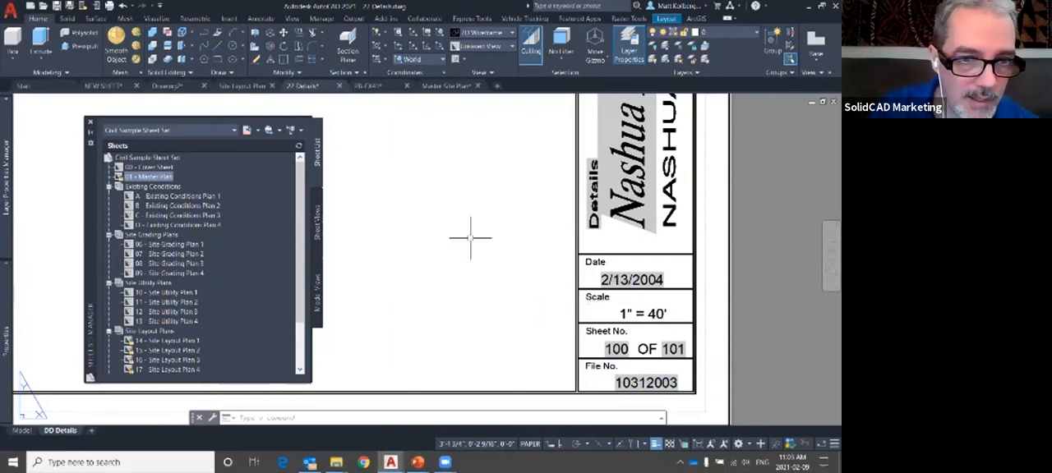
pyautogui.scroll(-3, 326, 156)
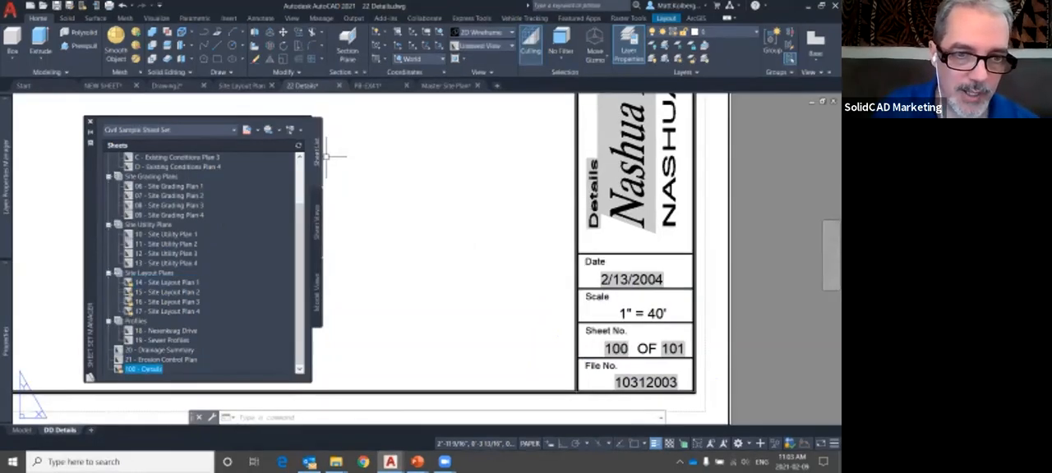
pyautogui.rightClick(148, 370)
pyautogui.click(203, 301)
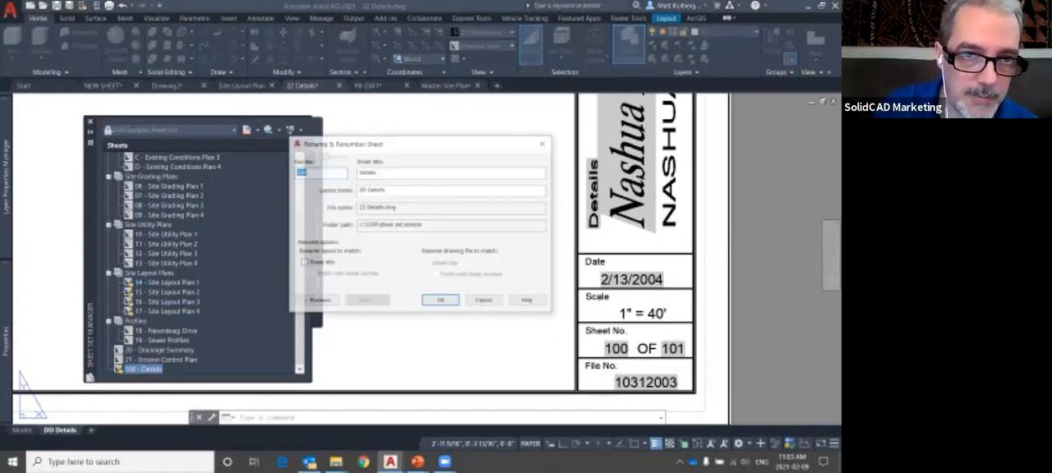
pyautogui.write('102')
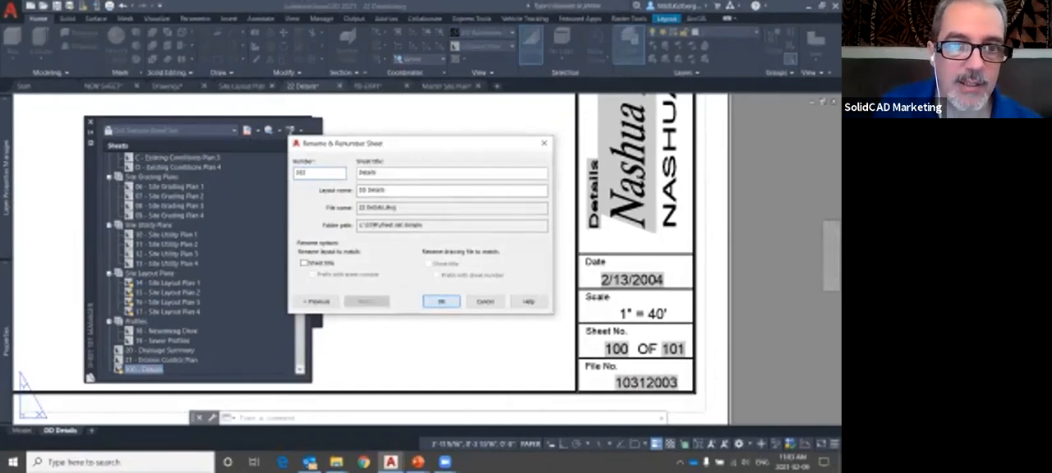
pyautogui.press('Return')
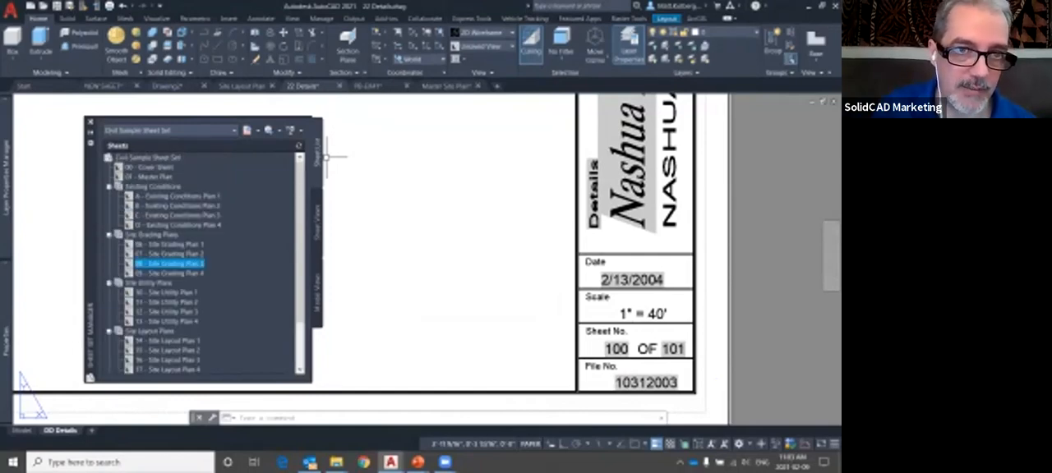
# Set the Civil Sample Sheet Set's Total Number of Sheets property to 102 and circle the sheet total in the title block
pyautogui.rightClick(166, 158)
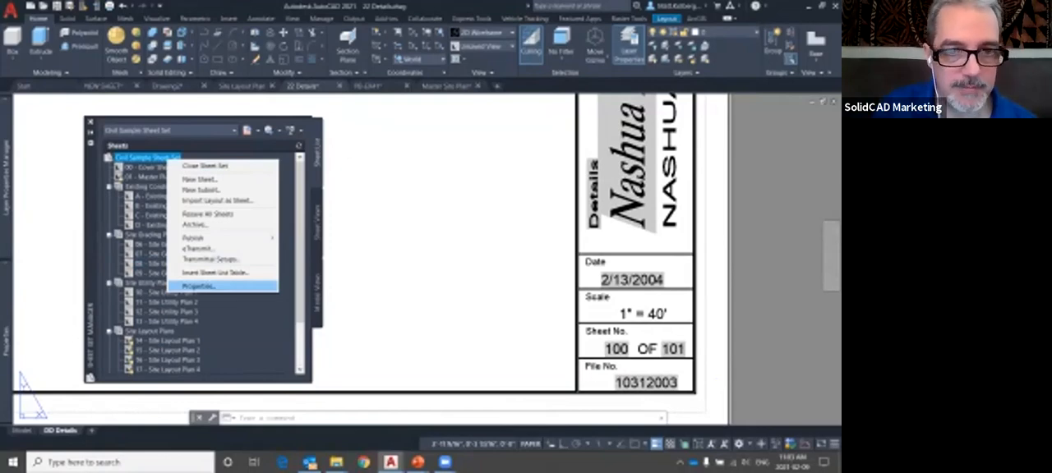
pyautogui.click(198, 286)
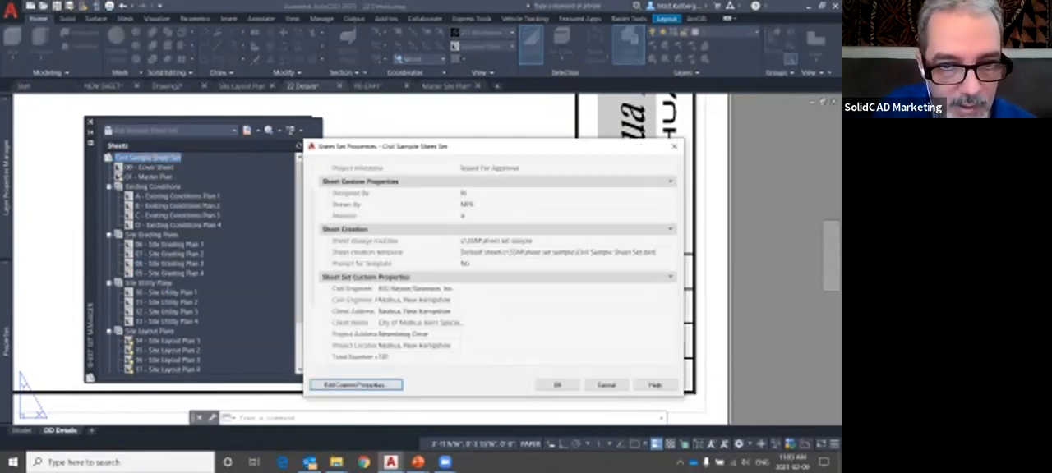
pyautogui.click(485, 357)
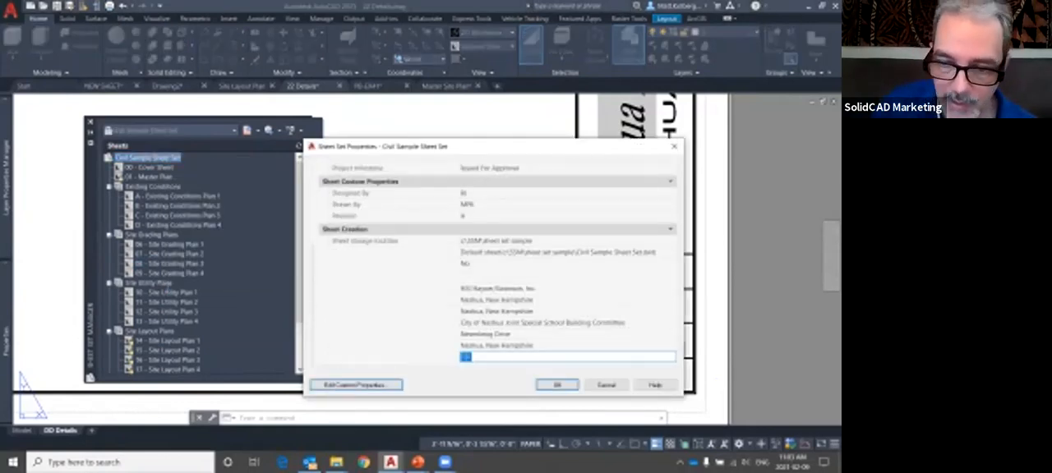
pyautogui.write('102')
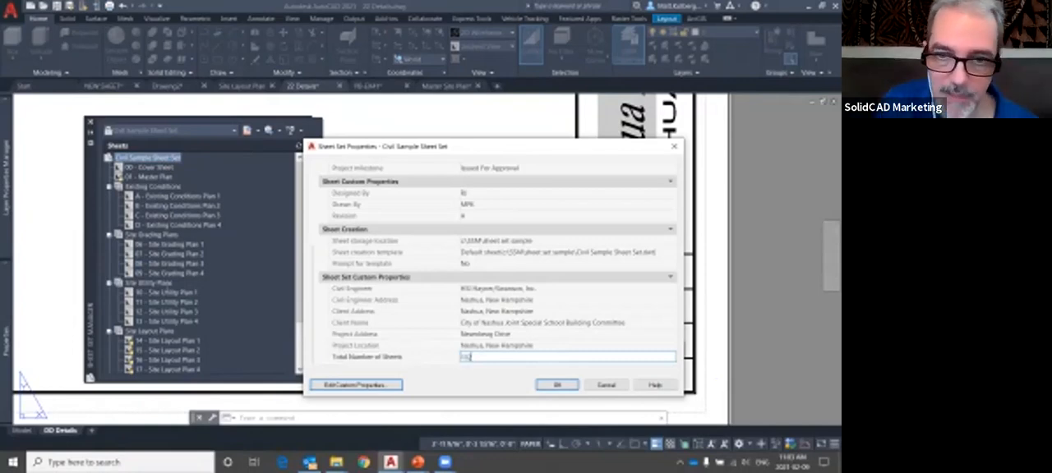
pyautogui.press('Return')
pyautogui.click(558, 384)
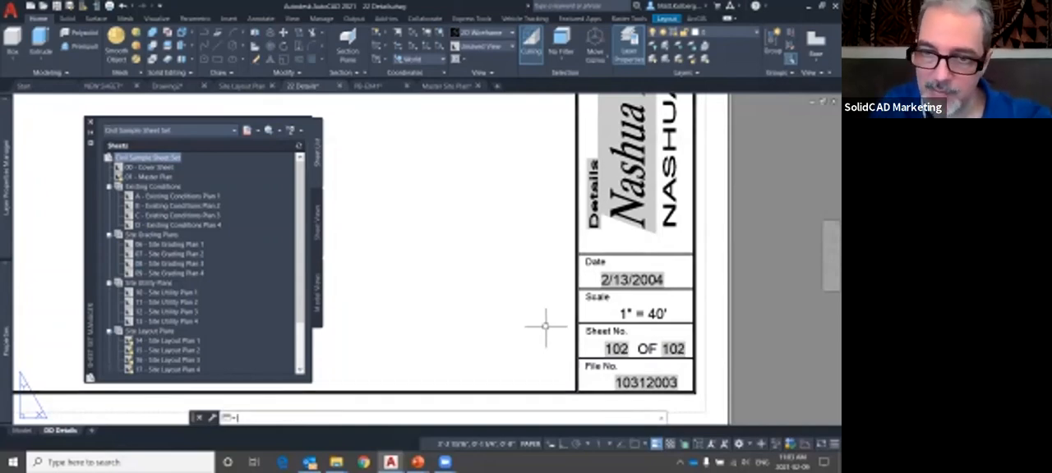
pyautogui.moveTo(678, 317)
pyautogui.mouseDown()
pyautogui.moveTo(598, 387)
pyautogui.moveTo(665, 298)
pyautogui.mouseUp()
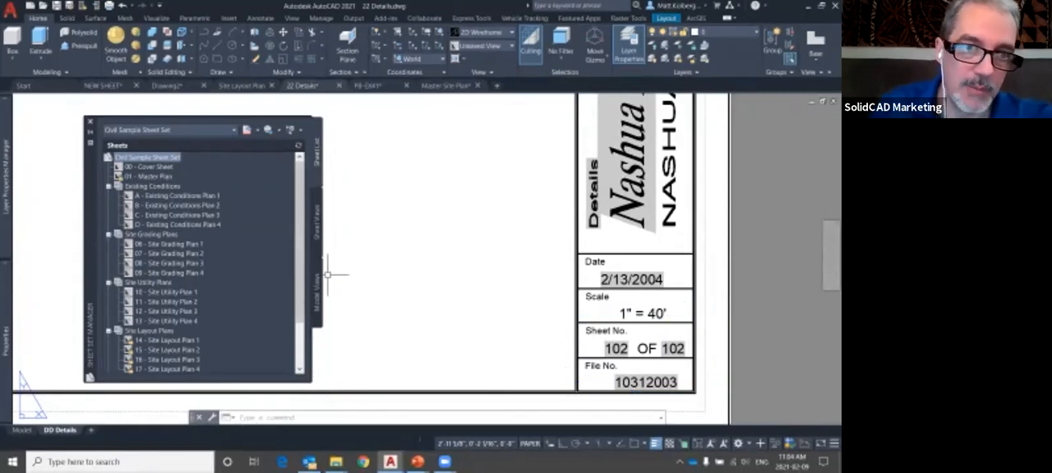
# Open the 09 - Site Grading Plan 4 sheet, circle the sheet total in its title block, and clear the markup
pyautogui.doubleClick(169, 273)
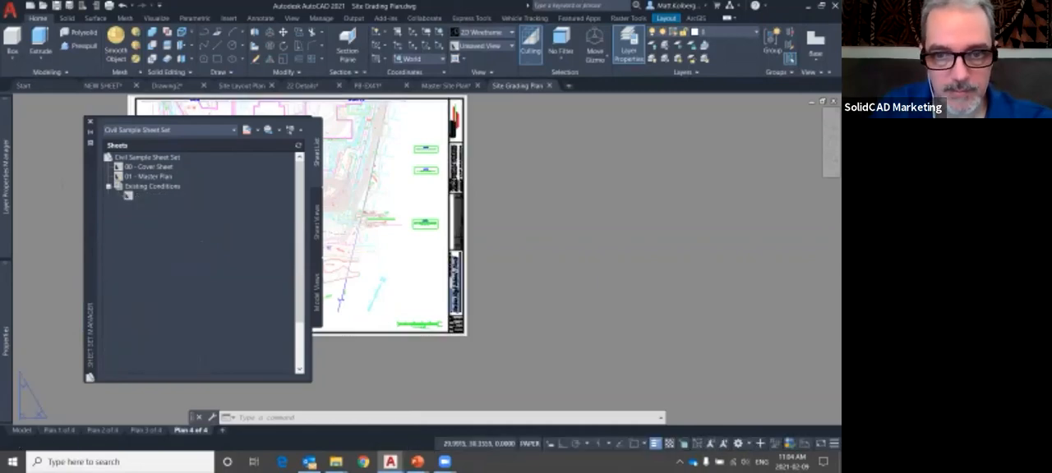
pyautogui.scroll(6, 464, 325)
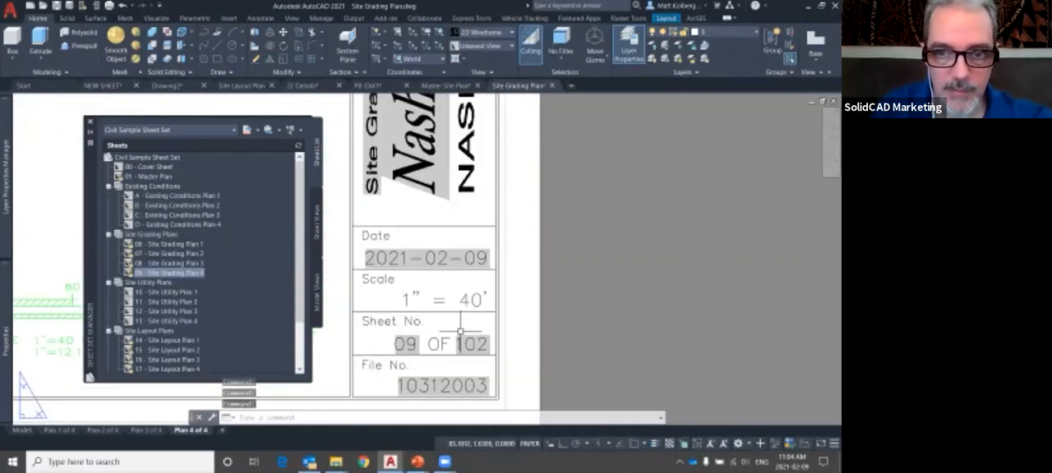
pyautogui.moveTo(491, 317)
pyautogui.mouseDown()
pyautogui.moveTo(505, 325)
pyautogui.moveTo(451, 317)
pyautogui.moveTo(476, 319)
pyautogui.mouseUp()
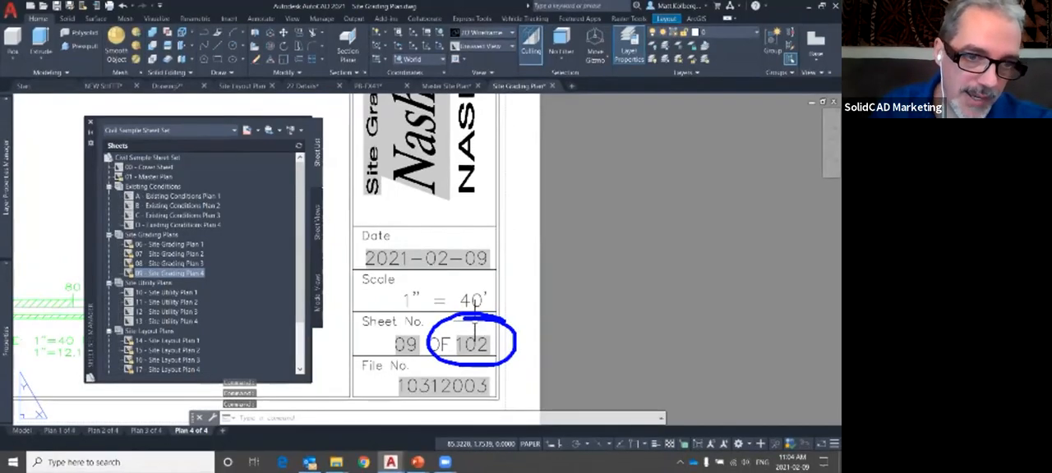
pyautogui.press('Escape')
# Look through the rest of the sheet list, switch to the PowerPoint slide show, and advance to the Configuration slide
pyautogui.click(168, 302)
pyautogui.scroll(-2, 169, 302)
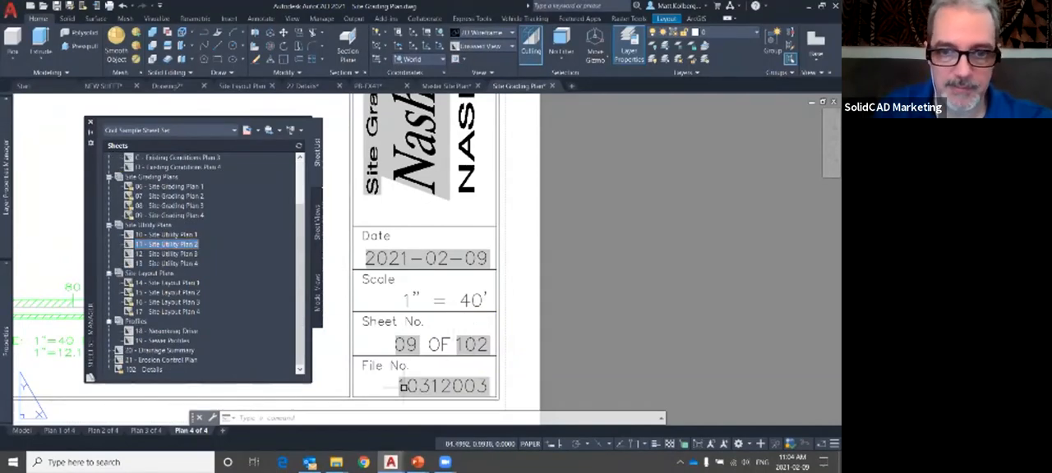
pyautogui.moveTo(417, 462)
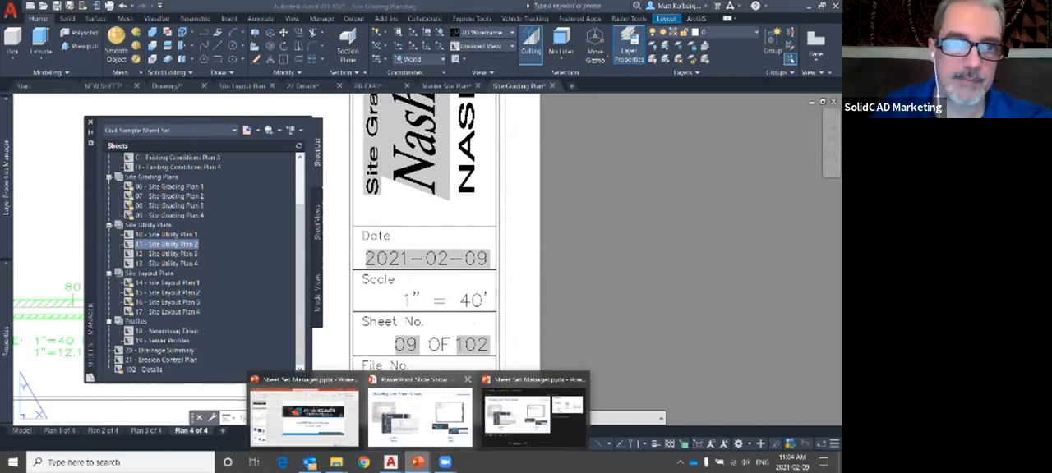
pyautogui.click(419, 419)
pyautogui.press('Right')
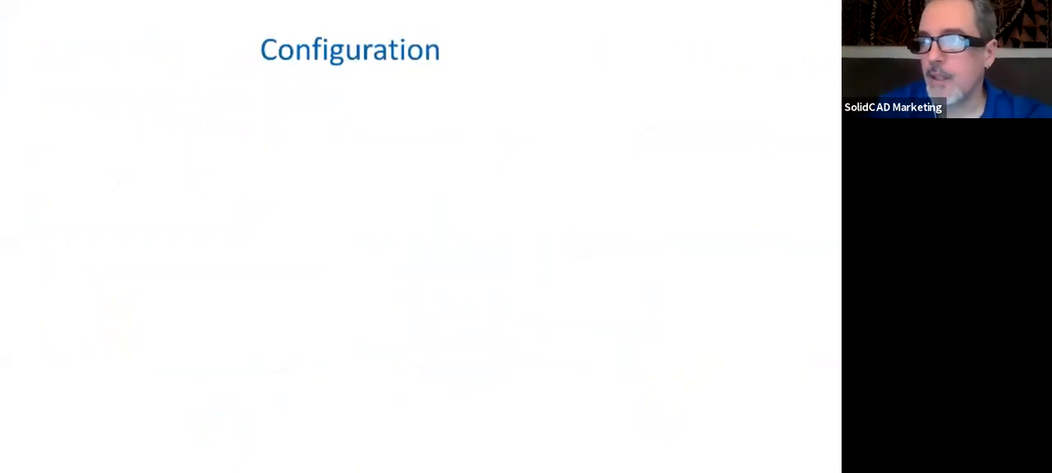